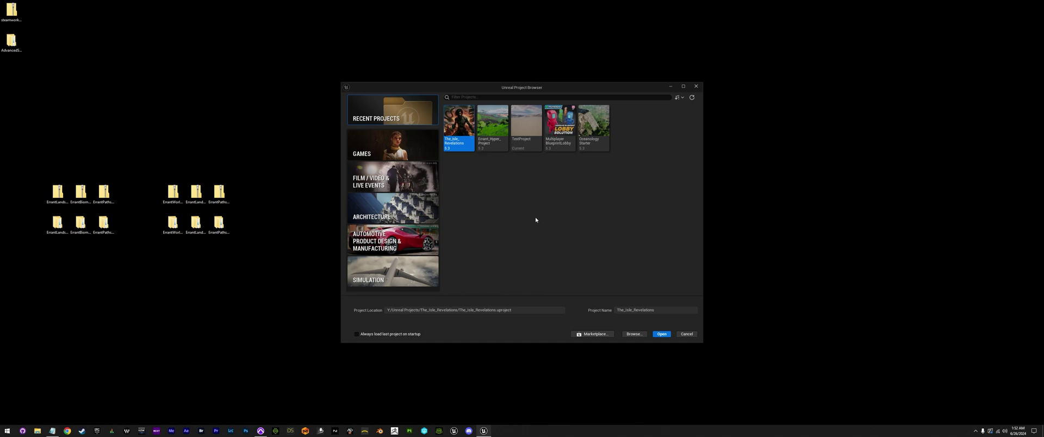
- Create a blank Games project named Errant_Project with Raytracing enabled
left_click_drag(557, 89, 528, 58)
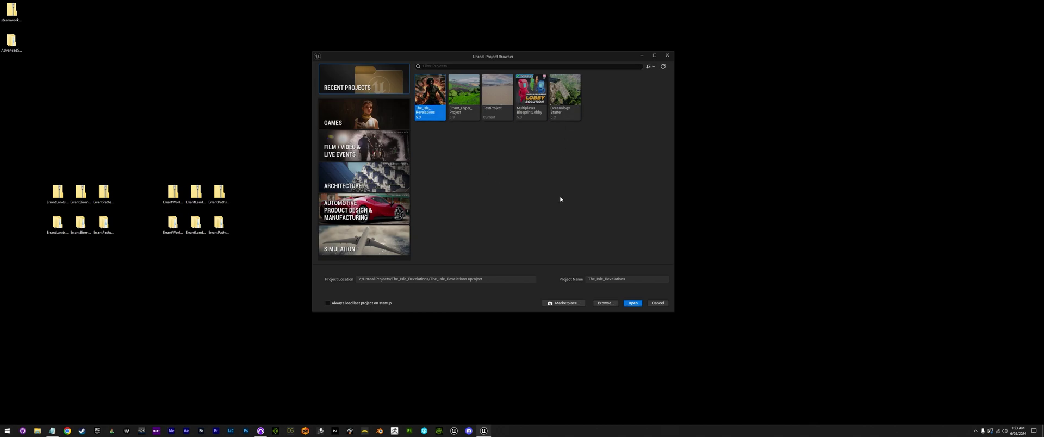
left_click(370, 119)
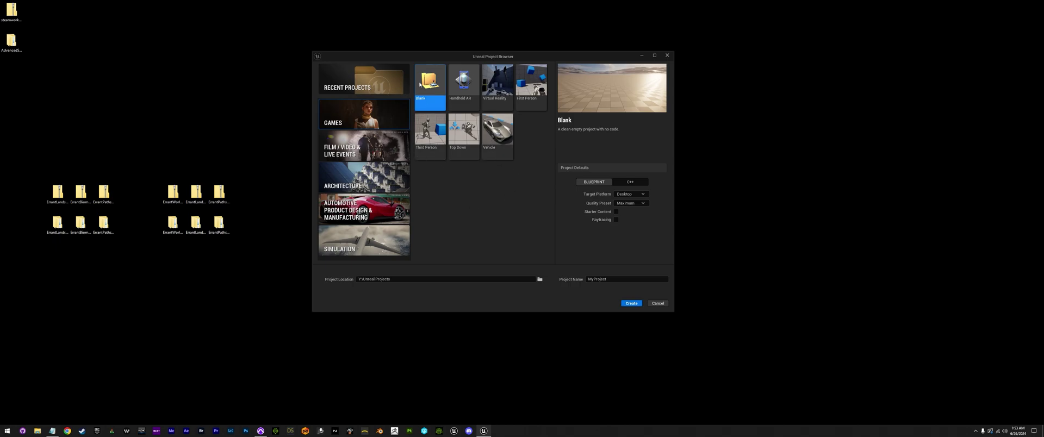
left_click(616, 220)
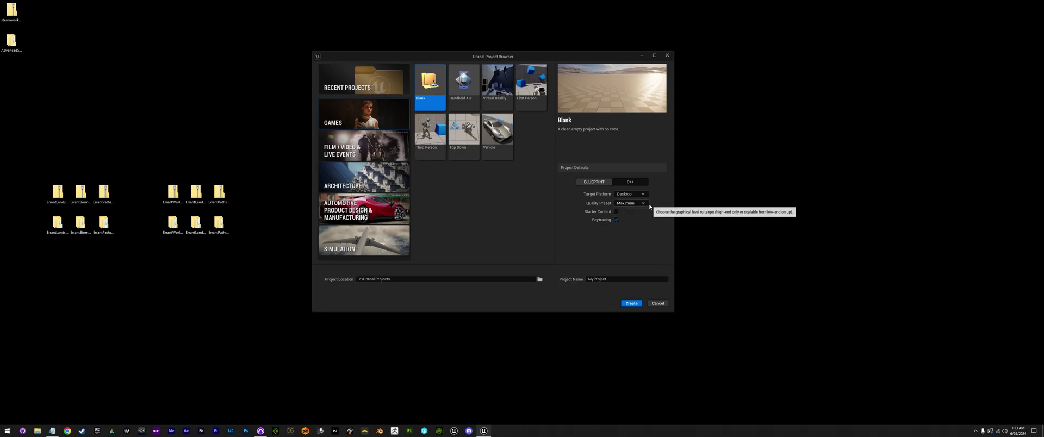
left_click(593, 280)
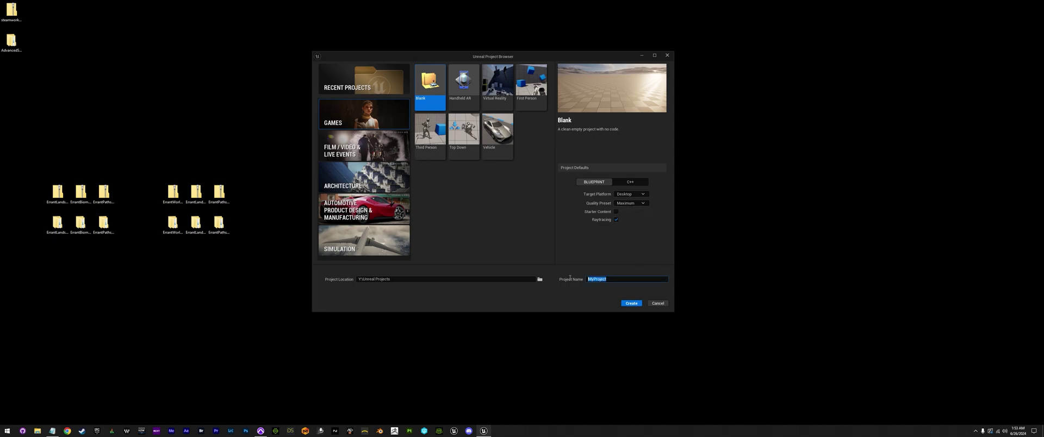
type("Erer")
type("antProject")
key("BackSpace")
left_click(631, 303)
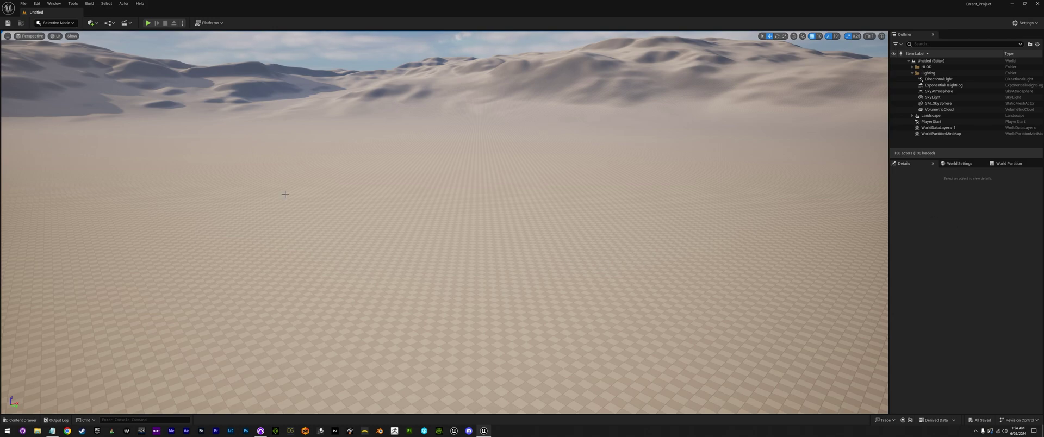
left_click(1022, 24)
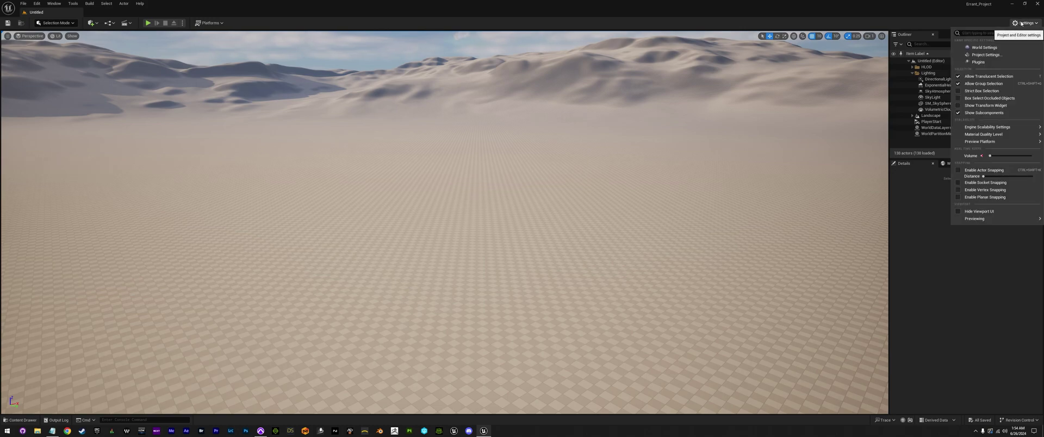
left_click(976, 55)
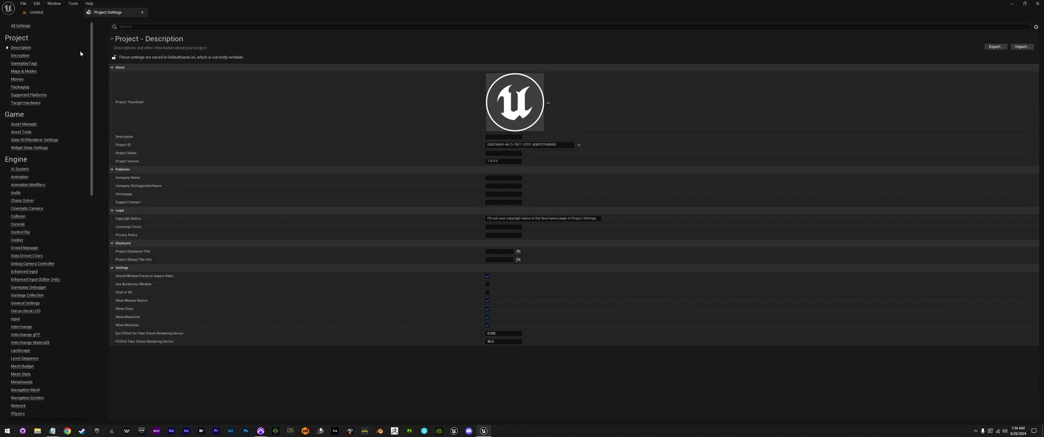
left_click(143, 13)
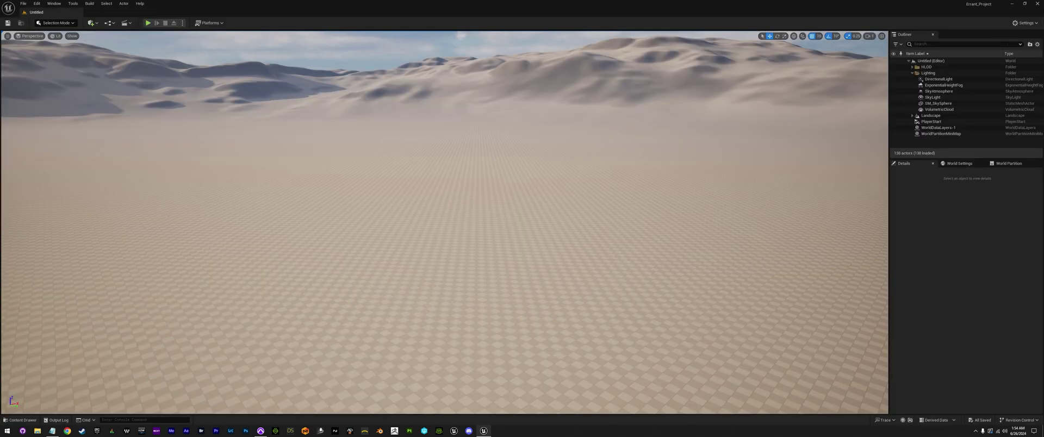
- Enable the Errant Biomes, Errant Landscape and Errant Paths plugins, restart the editor and close the plugin manager
left_click(1026, 23)
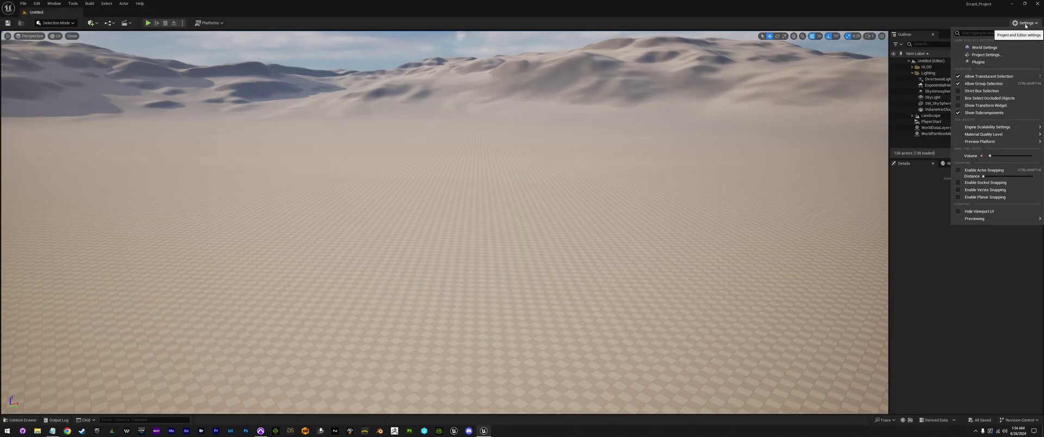
left_click(979, 62)
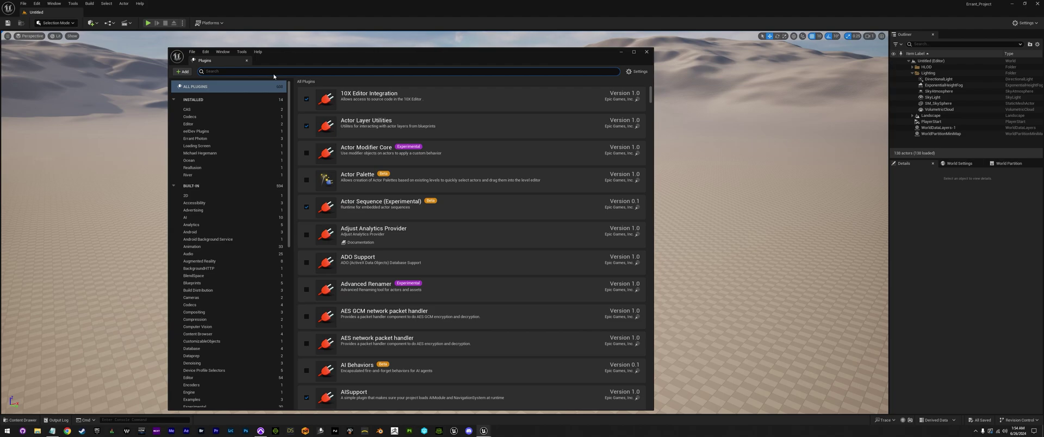
type("errant")
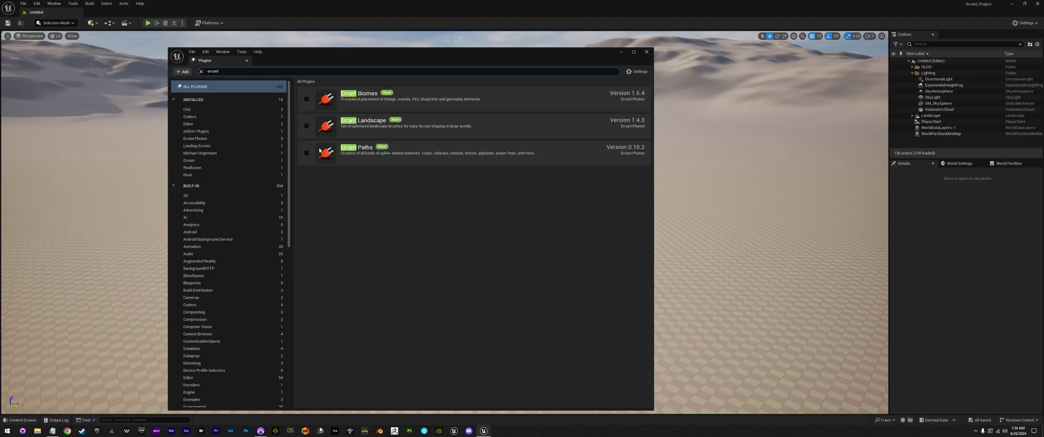
left_click(306, 99)
left_click(306, 126)
left_click(307, 153)
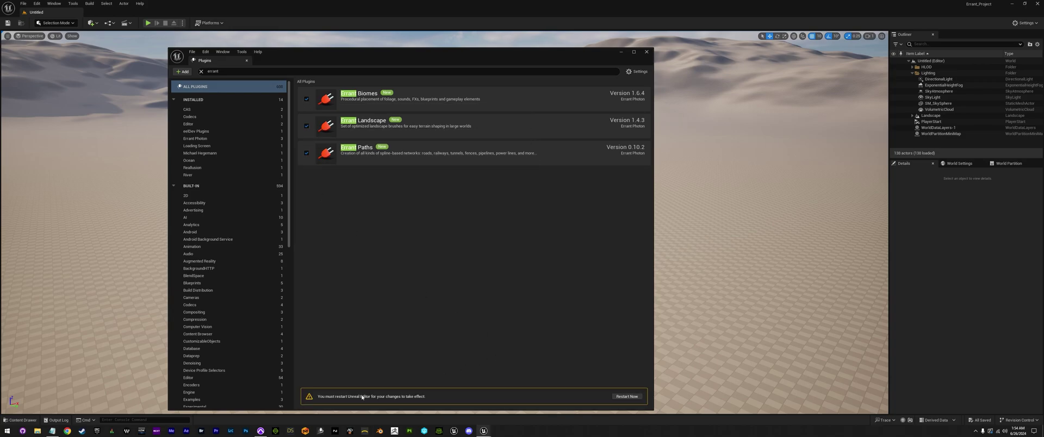
left_click(626, 397)
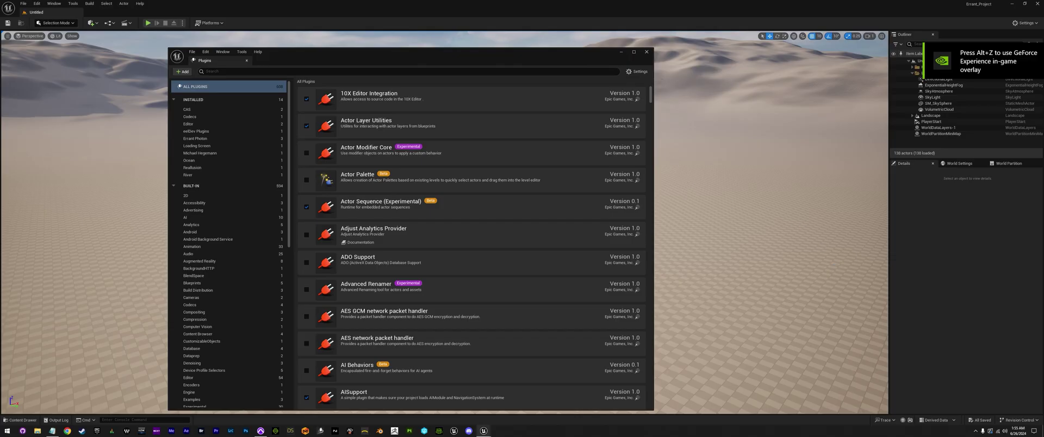
left_click(646, 51)
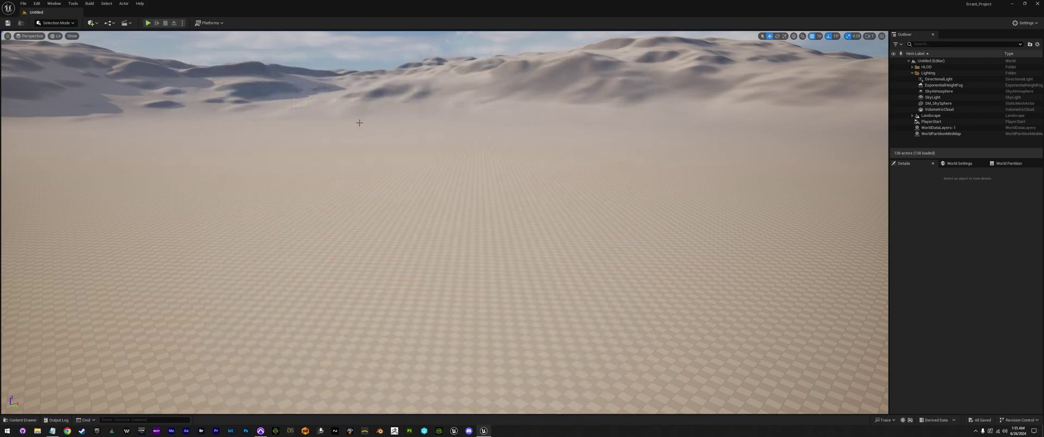
- Check the Errant Biomes and Errant Paths editor modes and return to Selection Mode
left_click(55, 23)
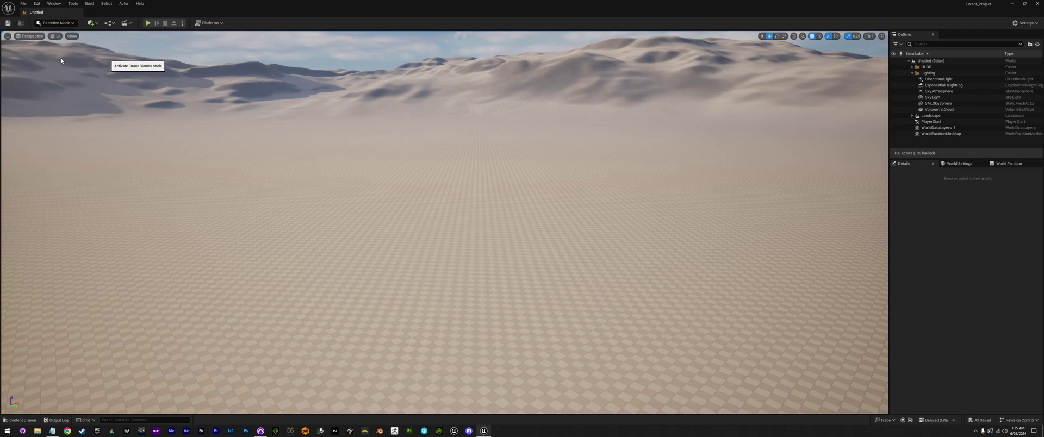
left_click(62, 60)
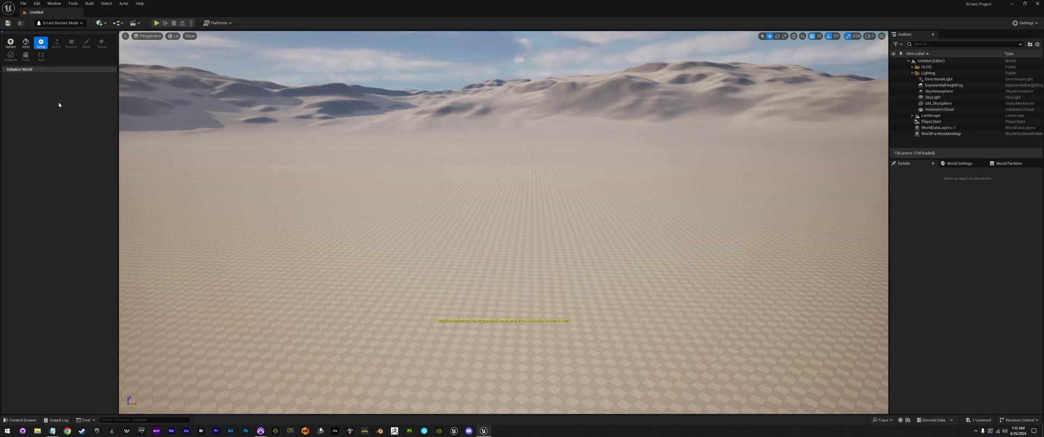
left_click(60, 23)
left_click(71, 73)
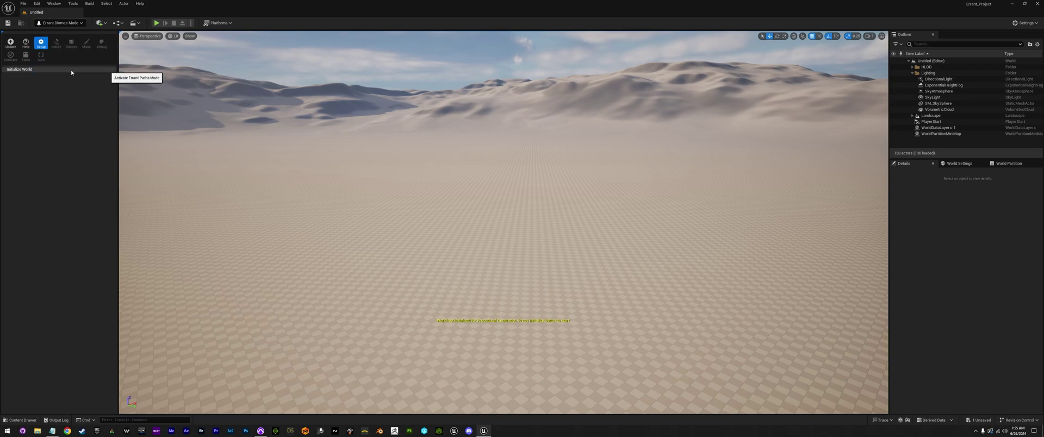
left_click(58, 23)
left_click(57, 40)
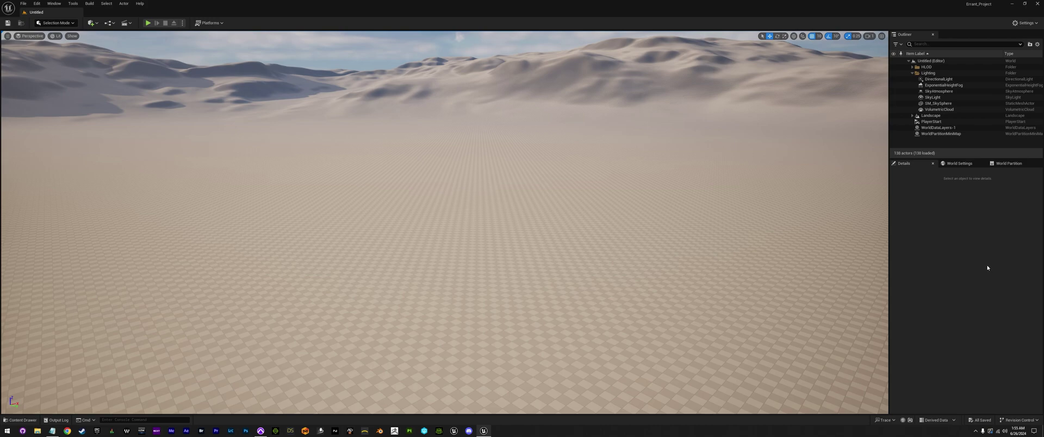
- Check the project's Content folder and close the Unreal Editor
left_click(21, 420)
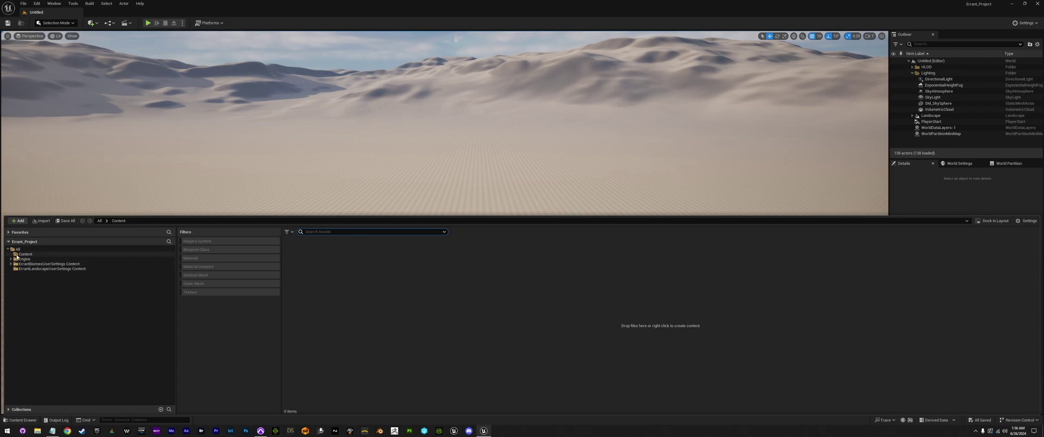
left_click(24, 255)
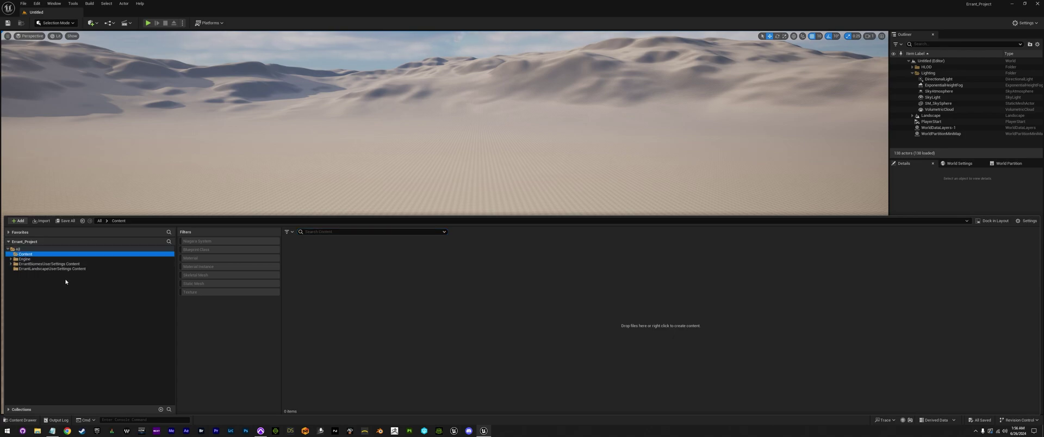
left_click(614, 22)
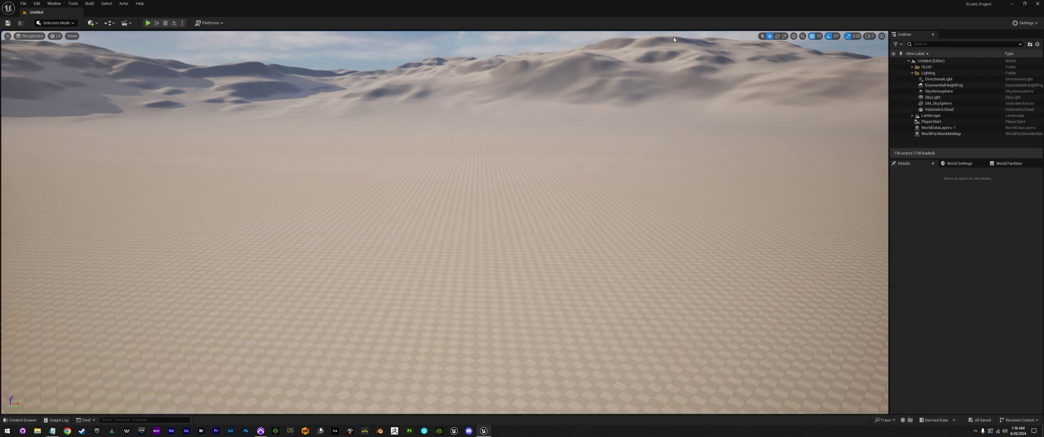
left_click(1037, 3)
- Inspect the extracted basic landscape material, landscape stamp library and paths asset library folders on the desktop
left_click_drag(156, 261, 240, 218)
left_click(178, 233)
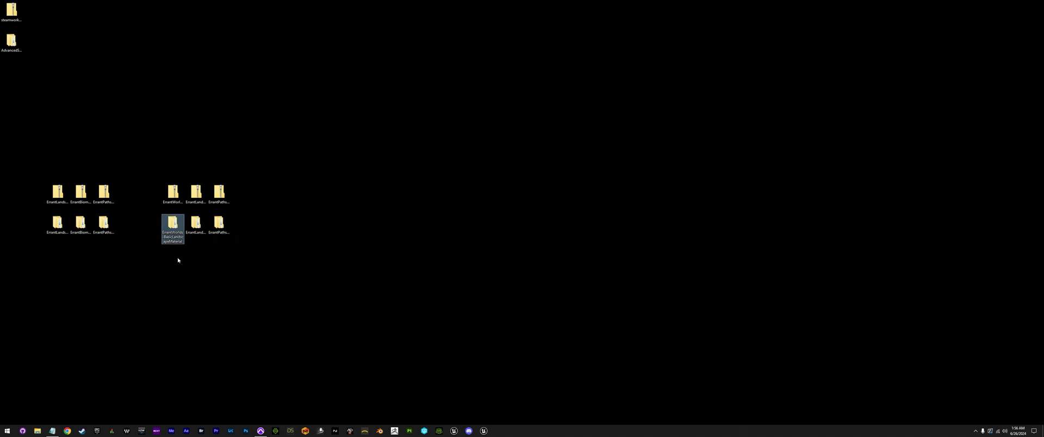
left_click(193, 228)
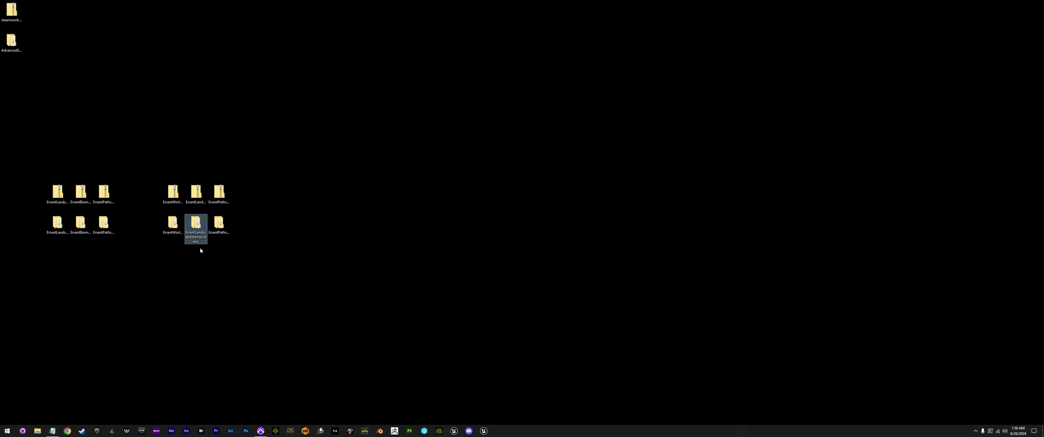
left_click(169, 230)
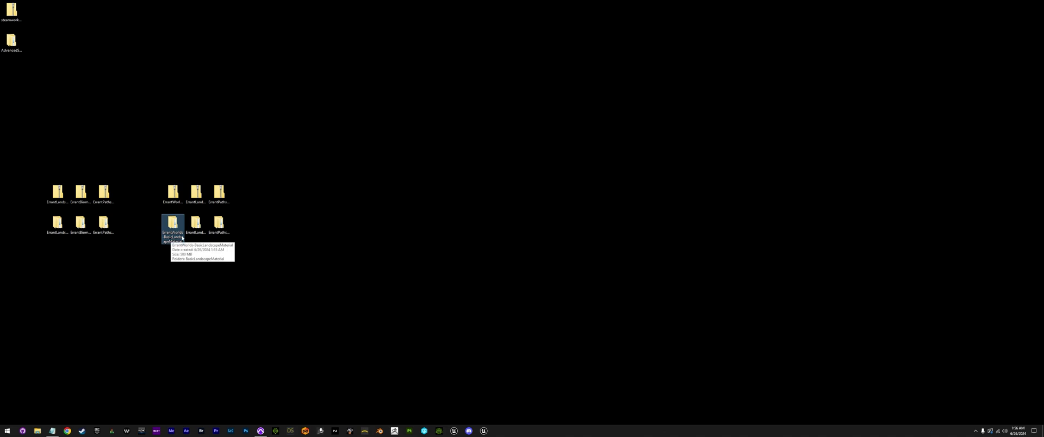
left_click(195, 224)
mouse_move(195, 242)
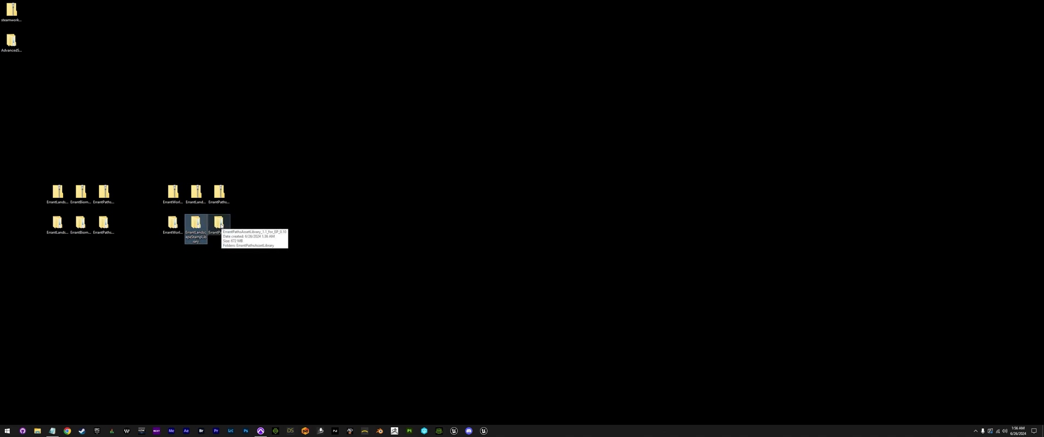
left_click(221, 225)
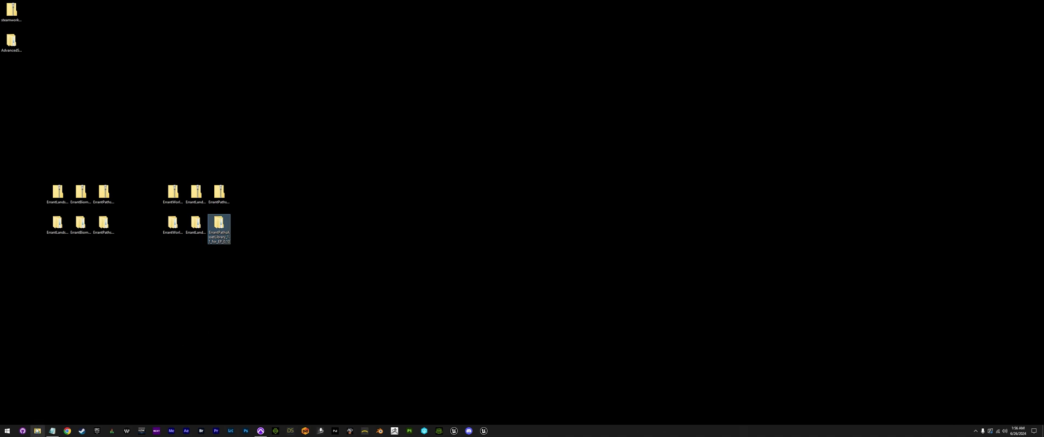
- In File Explorer, open the Content folder of Errant_Project inside Unreal Projects on the MainStorage drive
left_click(38, 432)
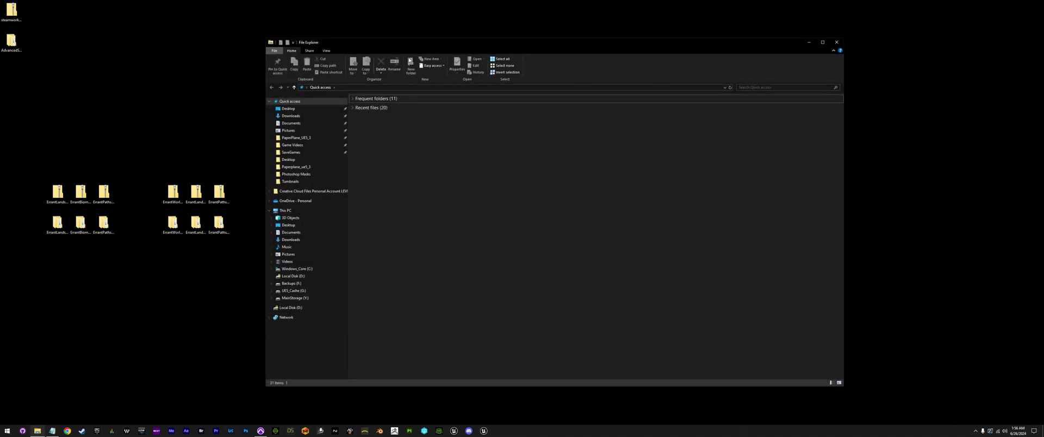
left_click_drag(421, 46, 502, 24)
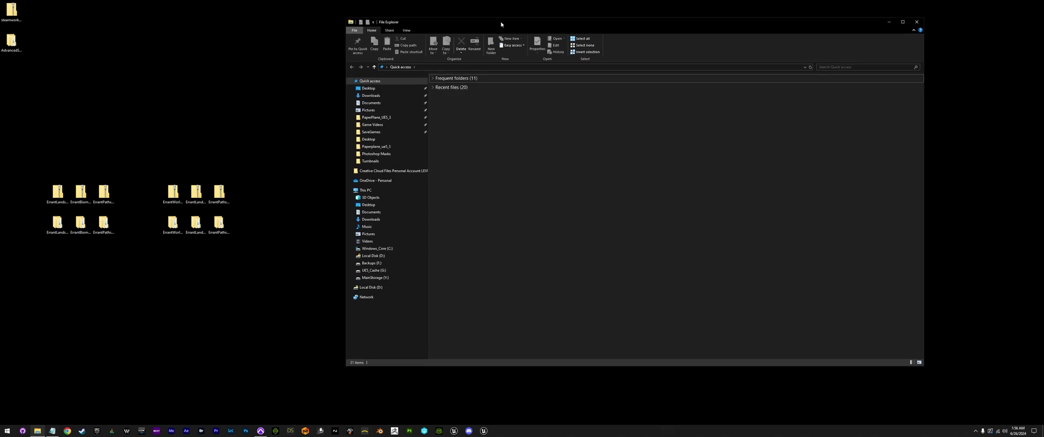
left_click(379, 278)
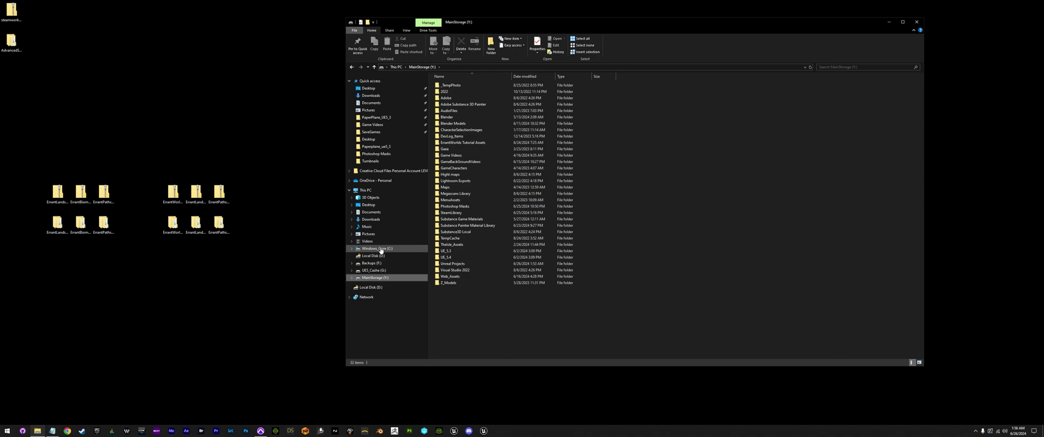
double_click(448, 264)
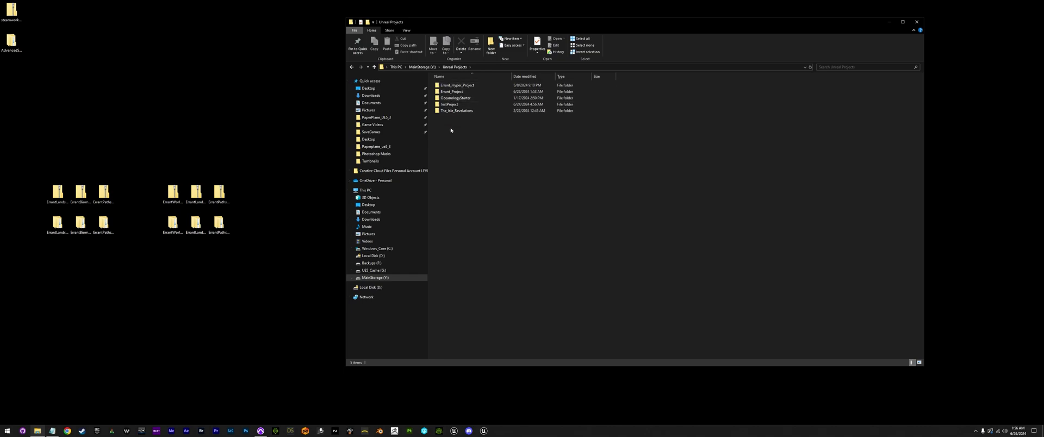
double_click(451, 92)
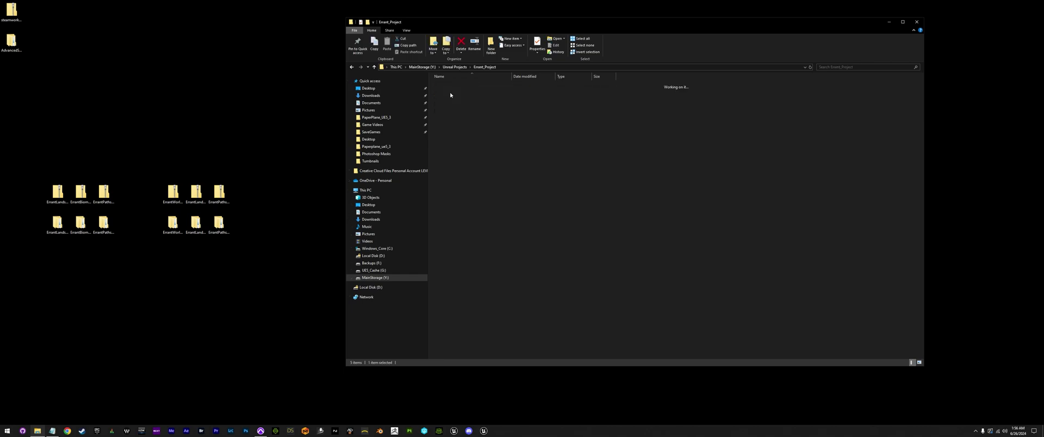
double_click(444, 92)
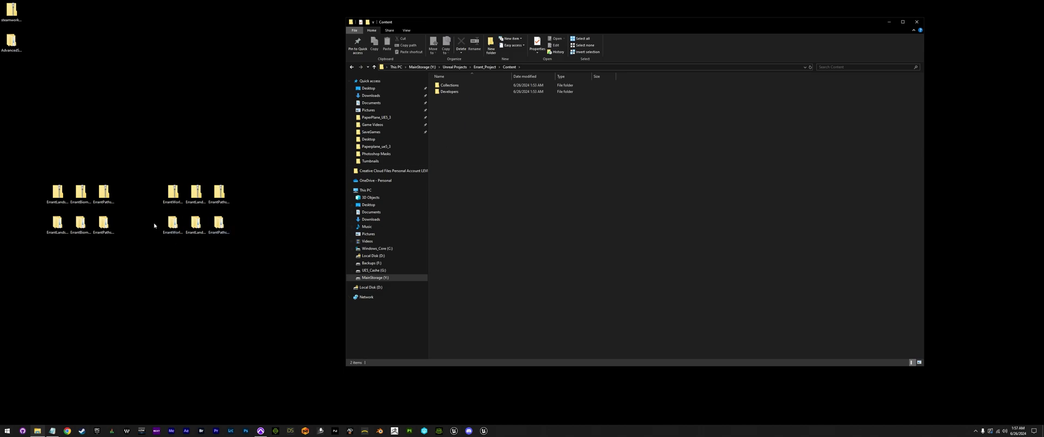
- Create a folder named ErrantWorlds inside the project's Content folder
left_click_drag(154, 225, 266, 259)
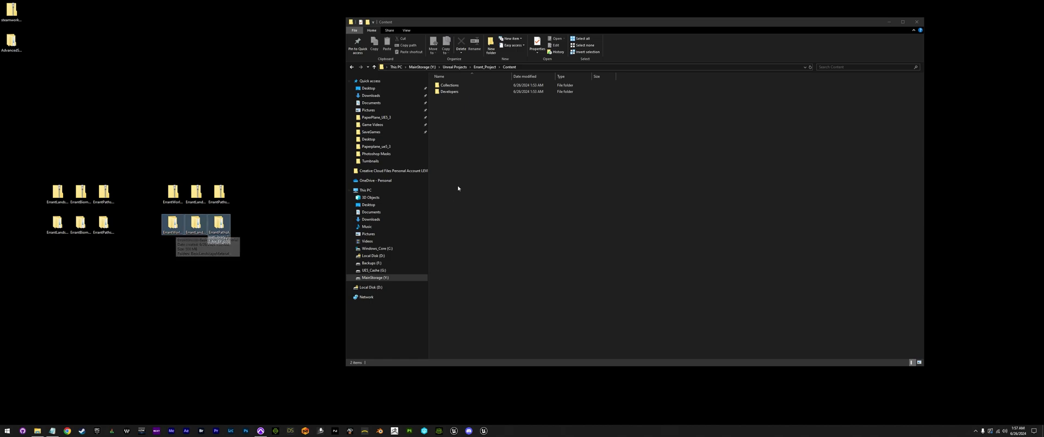
right_click(469, 159)
mouse_move(430, 244)
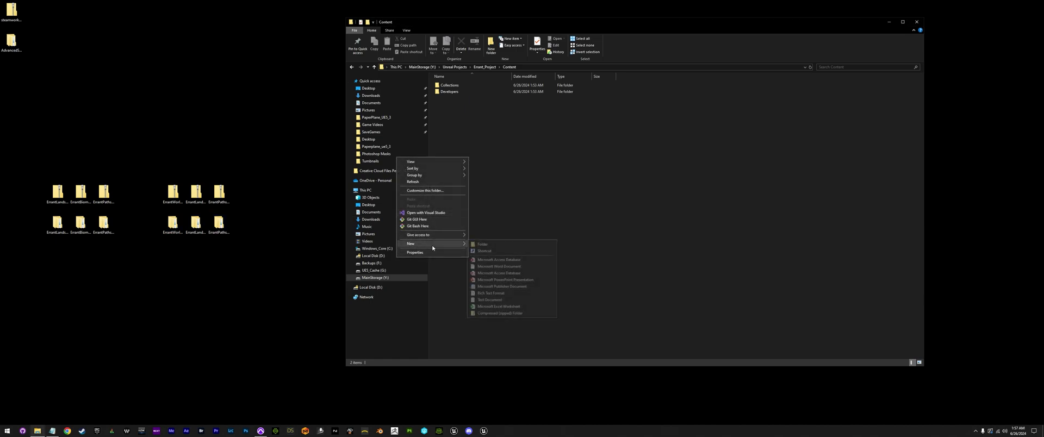
left_click(489, 245)
type("ErrantWorlds")
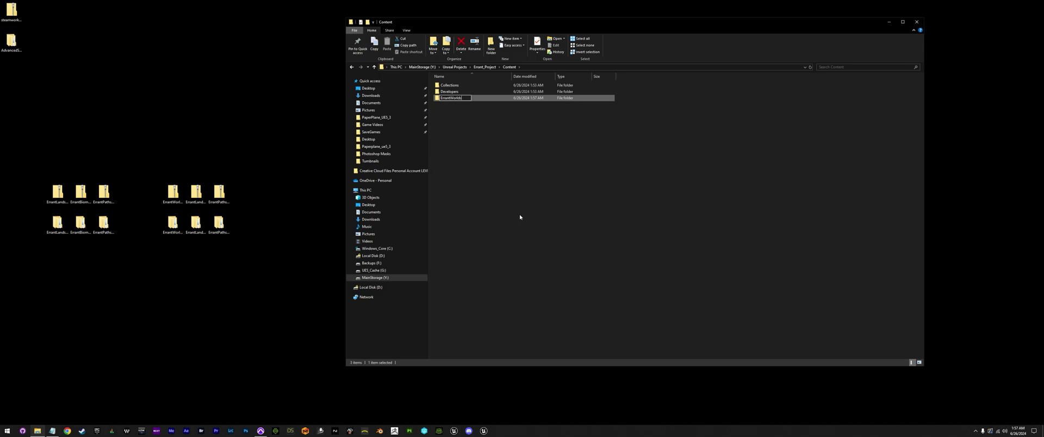
- Copy the BasicLandscapeMaterial folder from the extracted desktop folder into the project's ErrantWorlds folder
key("Return")
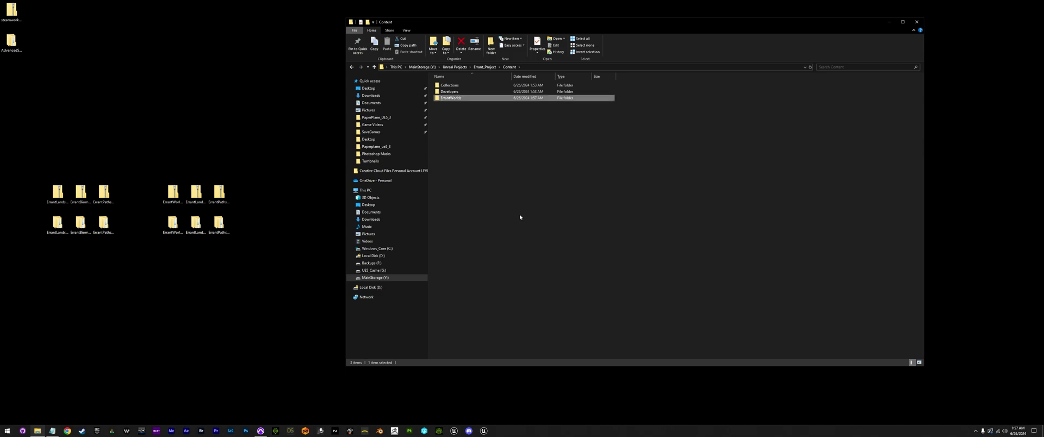
left_click_drag(154, 214, 235, 249)
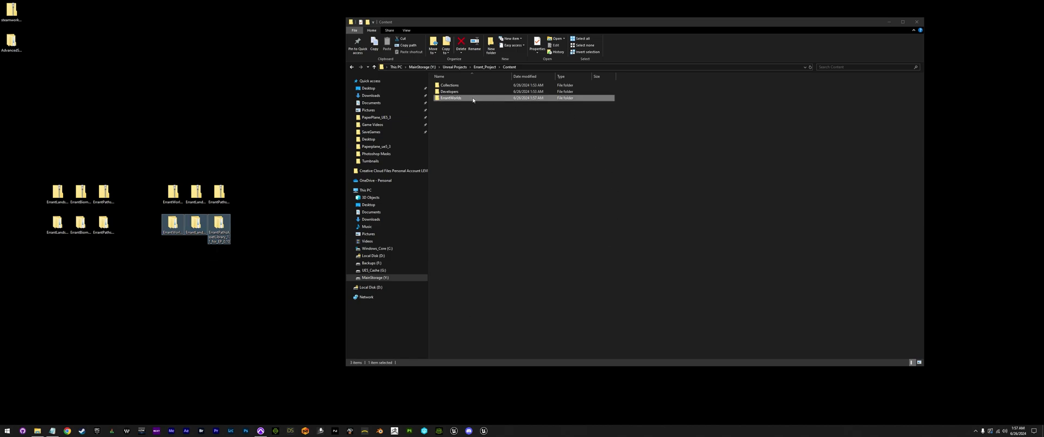
double_click(452, 99)
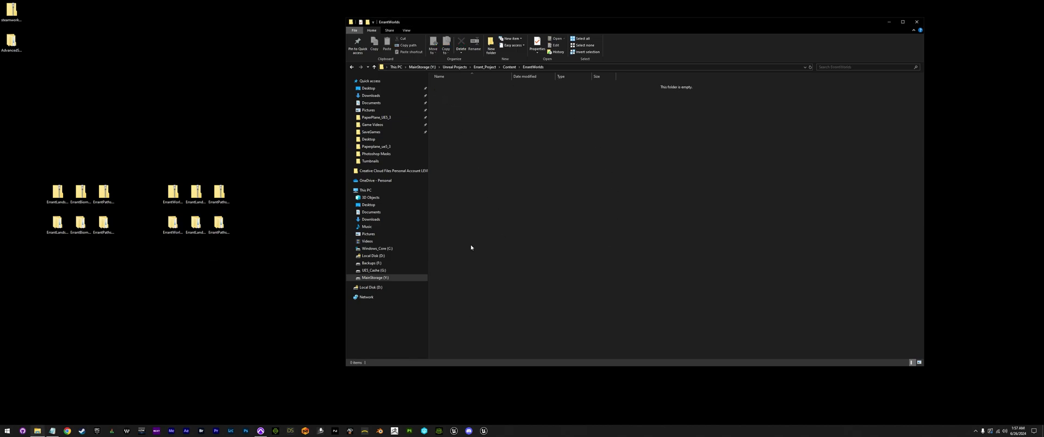
double_click(172, 222)
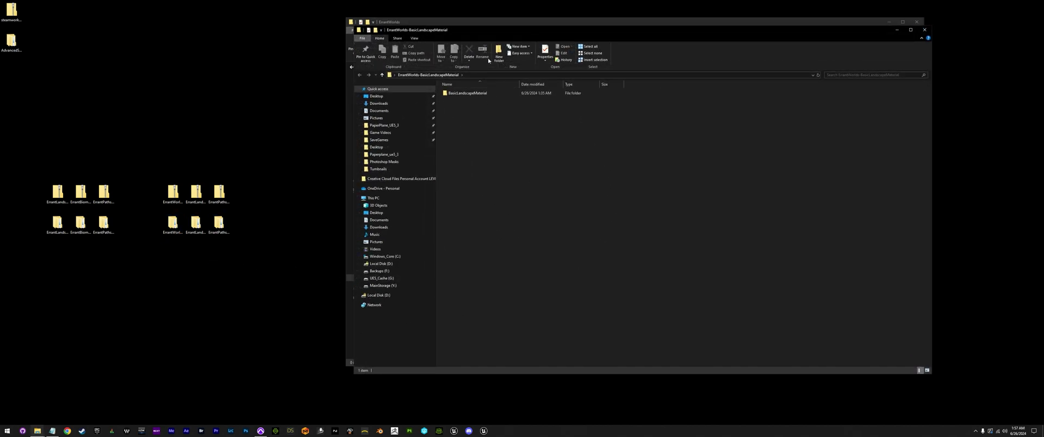
left_click_drag(500, 29, 738, 75)
left_click(686, 139)
left_click(506, 137)
key("ctrl+v")
left_click(900, 87)
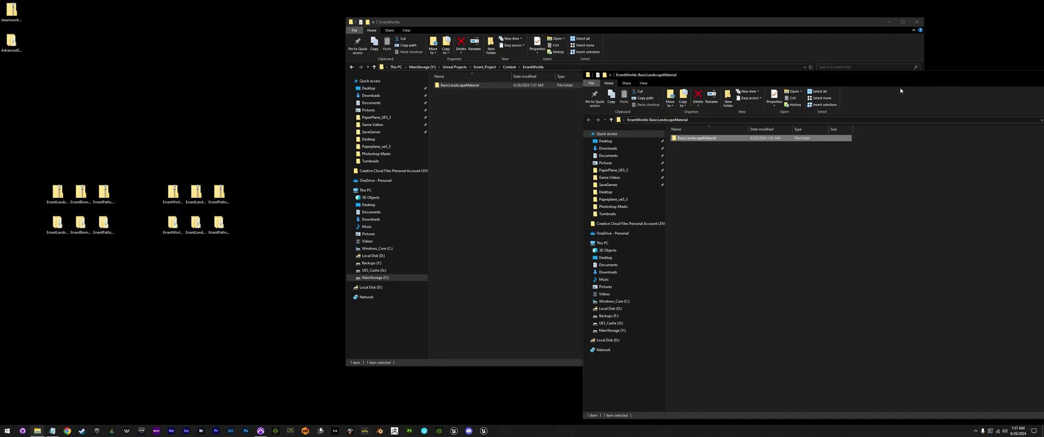
left_click(916, 109)
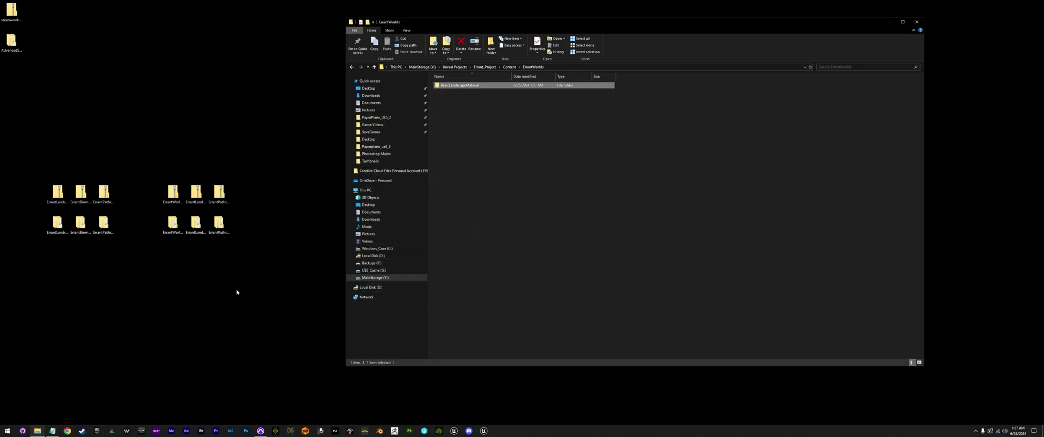
- Copy the ErrantLandscapeStampLibrary folder from its extracted desktop folder into the project's ErrantWorlds folder
double_click(195, 223)
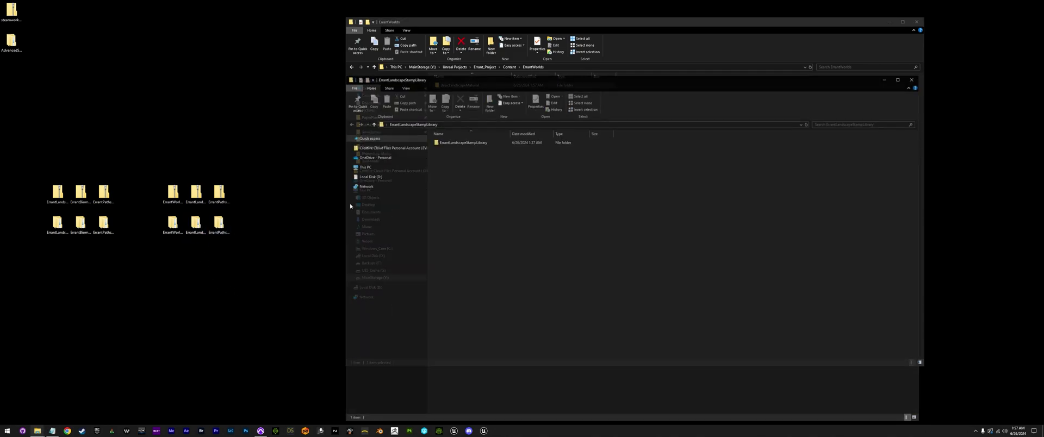
left_click_drag(469, 79, 469, 174)
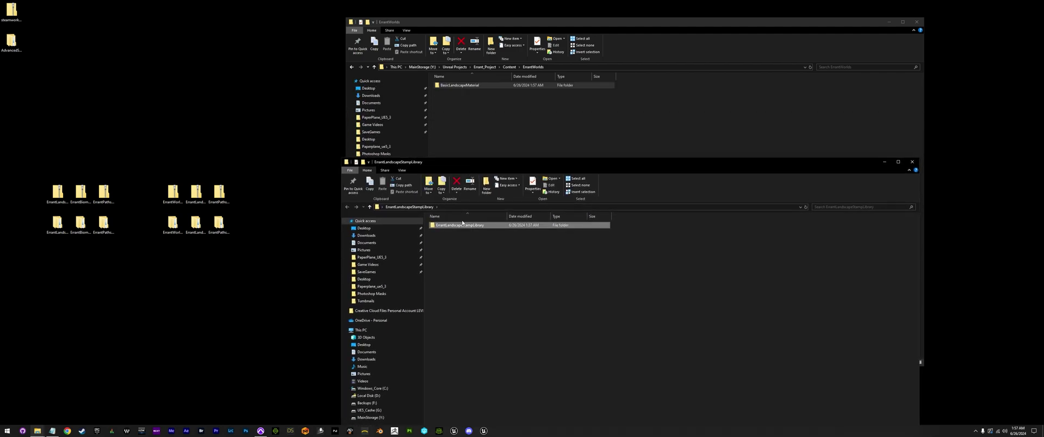
left_click(866, 142)
left_click(509, 392)
key("ctrl+w")
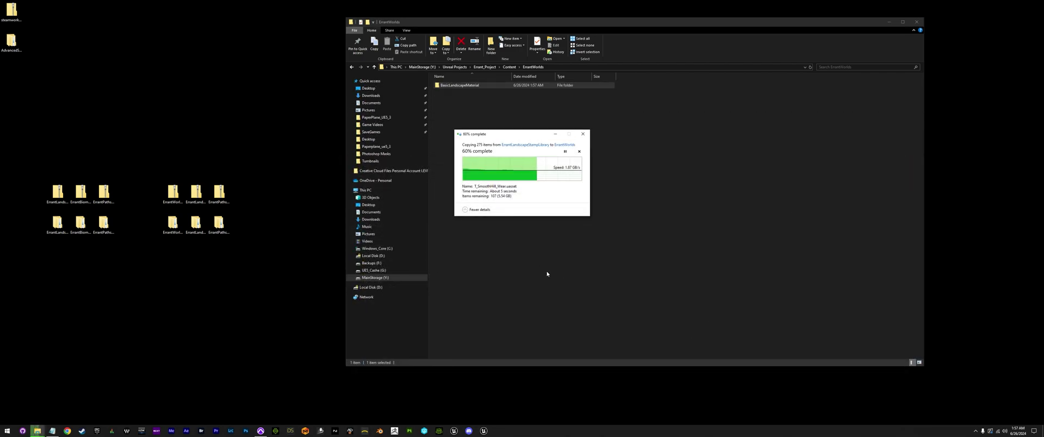
- Copy the ErrantPathsAssetLibrary folder from its extracted desktop folder into the project's ErrantWorlds folder and close File Explorer
double_click(220, 228)
left_click_drag(489, 77, 490, 163)
left_click_drag(455, 226, 479, 142)
left_click(606, 410)
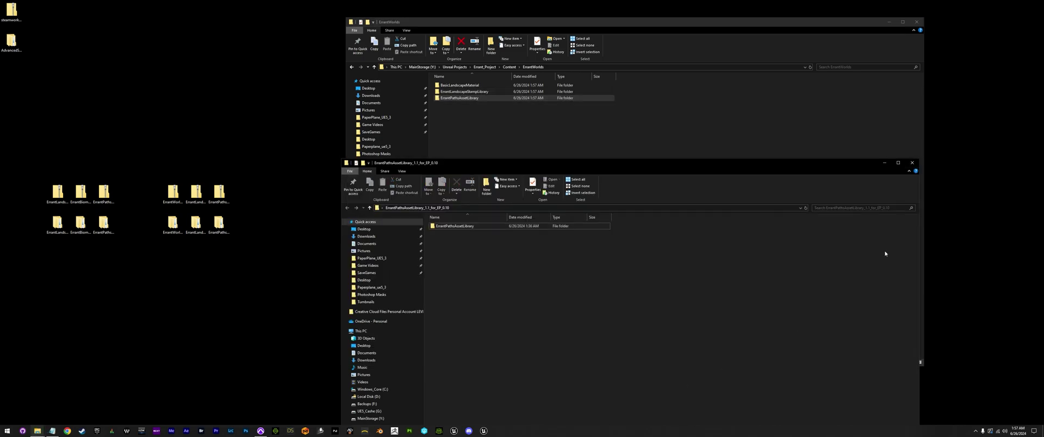
left_click(912, 163)
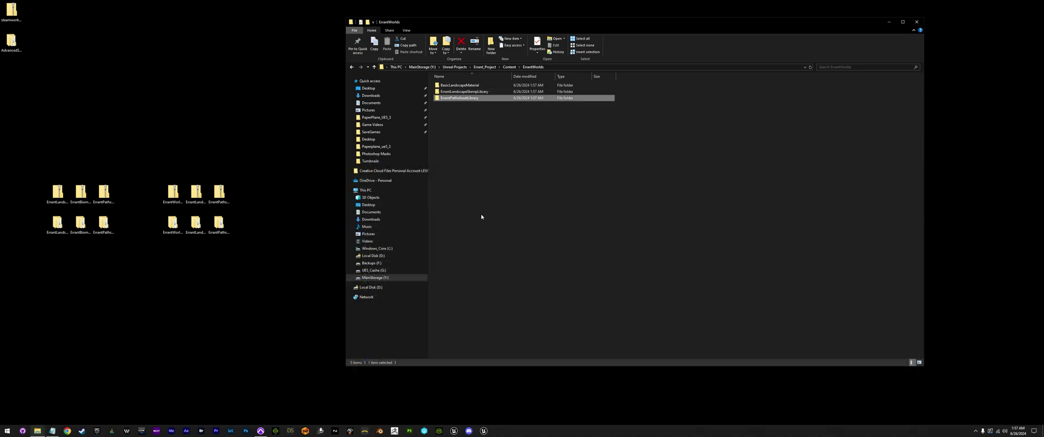
left_click_drag(441, 162, 458, 85)
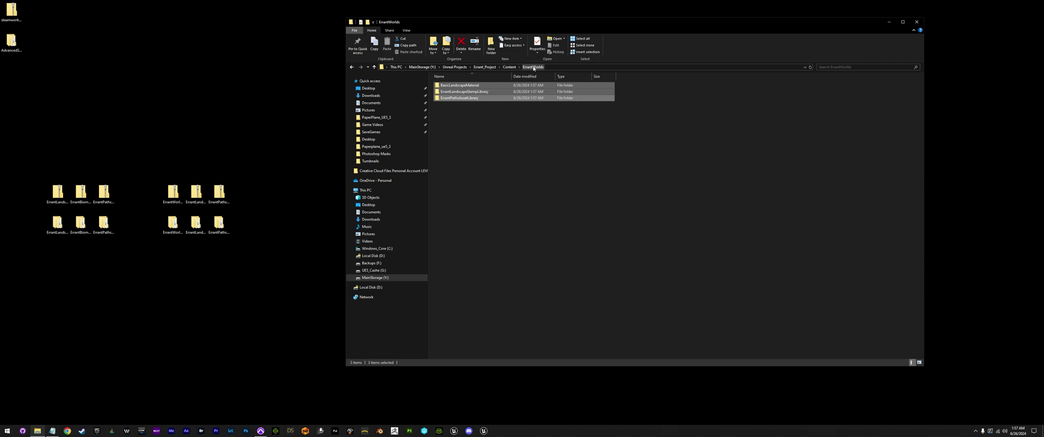
left_click(480, 168)
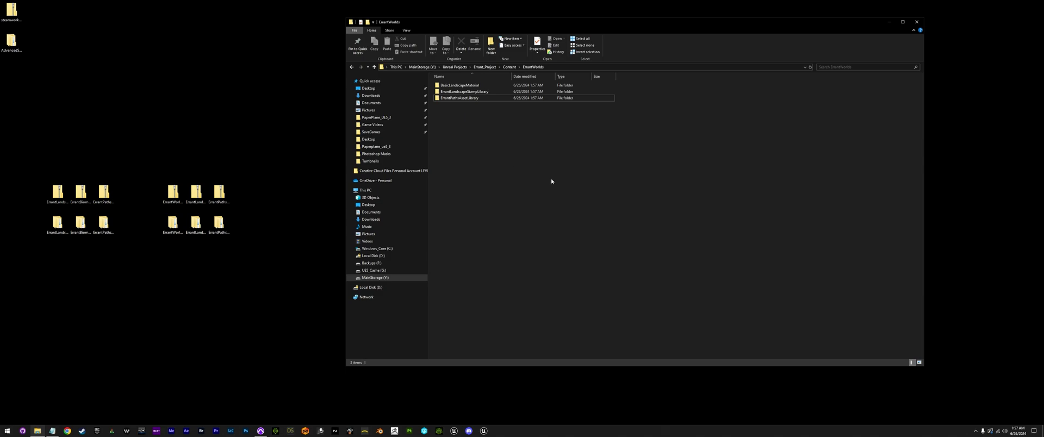
left_click(917, 22)
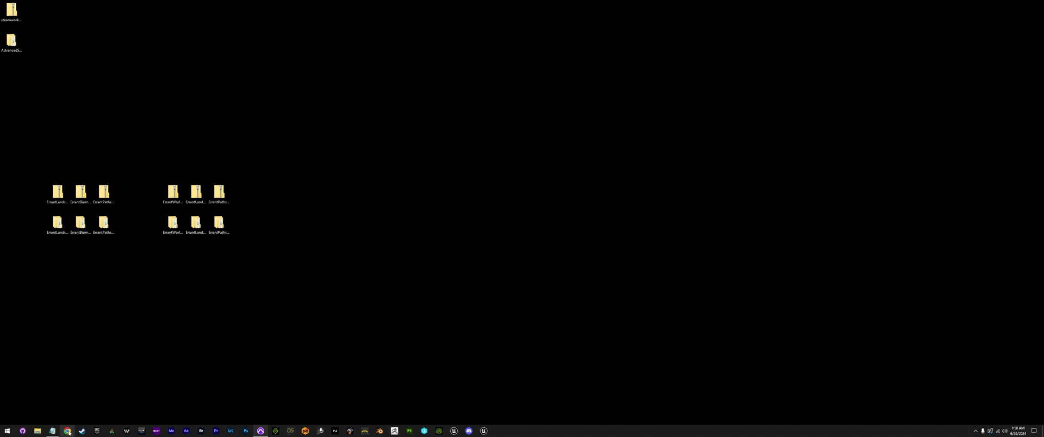
- Launch Errant_Project.uproject in the Unreal Editor from Unreal Projects\Errant_Project on the MainStorage drive
left_click(38, 434)
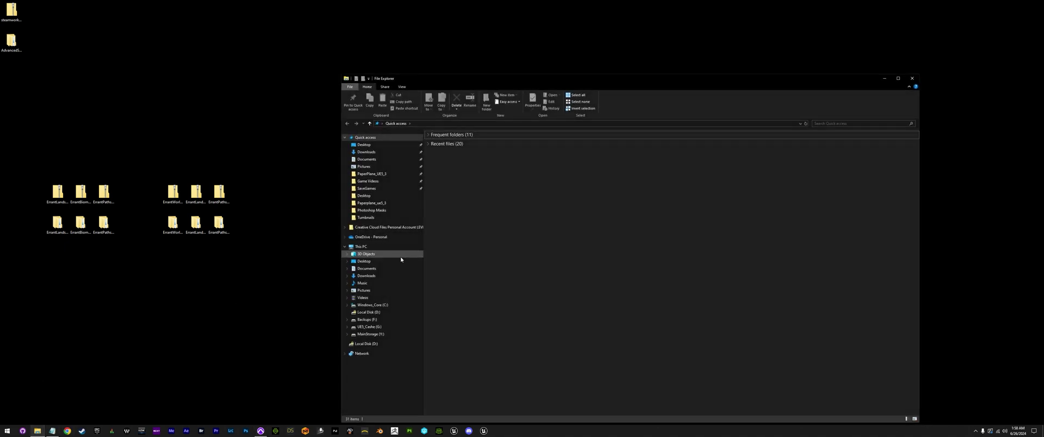
left_click(400, 337)
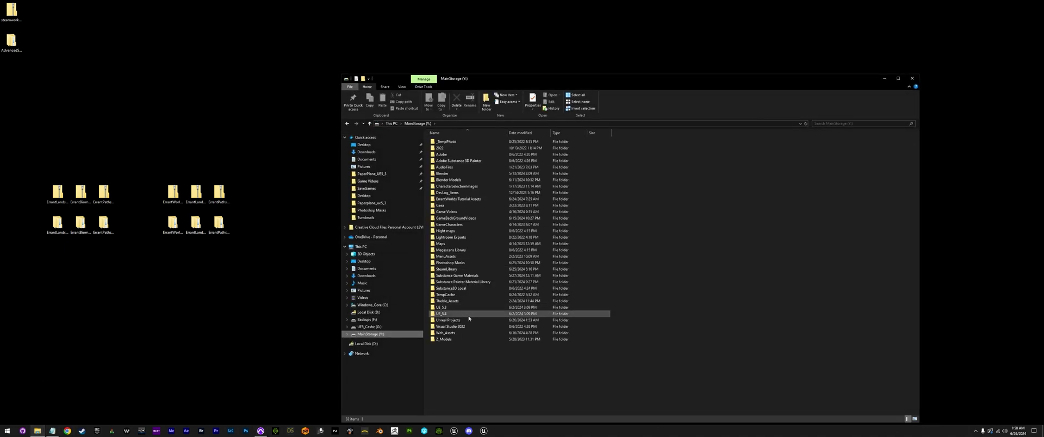
double_click(452, 320)
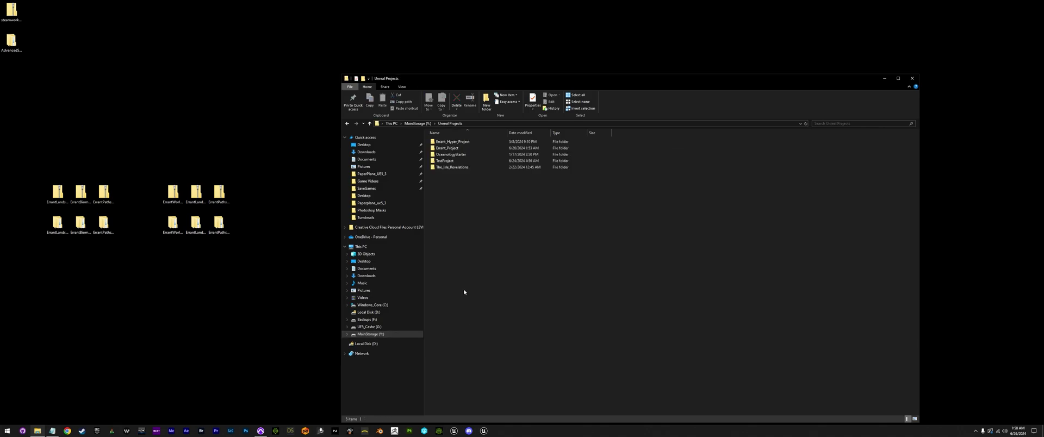
double_click(448, 148)
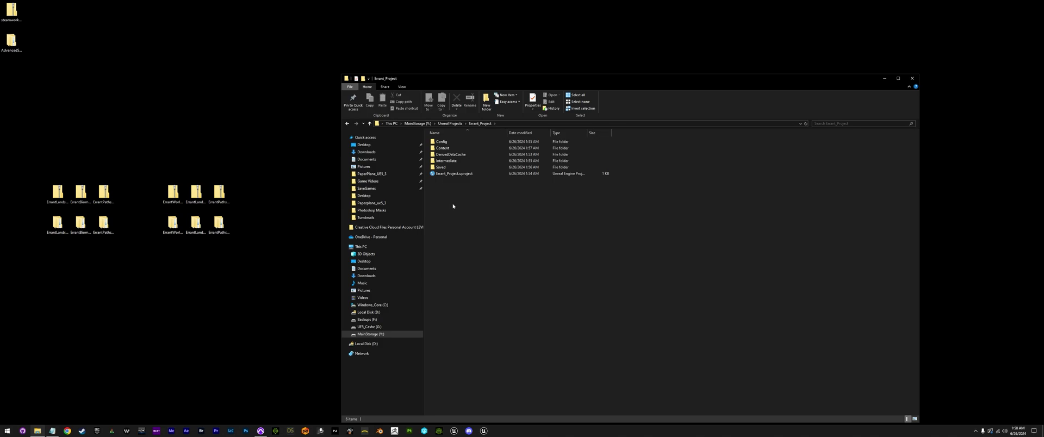
left_click(463, 175)
double_click(463, 174)
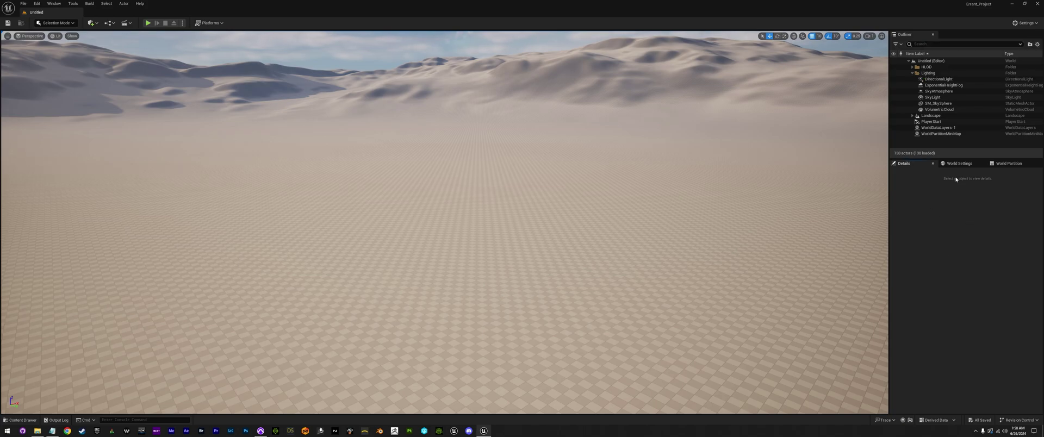
- Create a new level from the Empty Open World template
right_click_drag(450, 240, 451, 240)
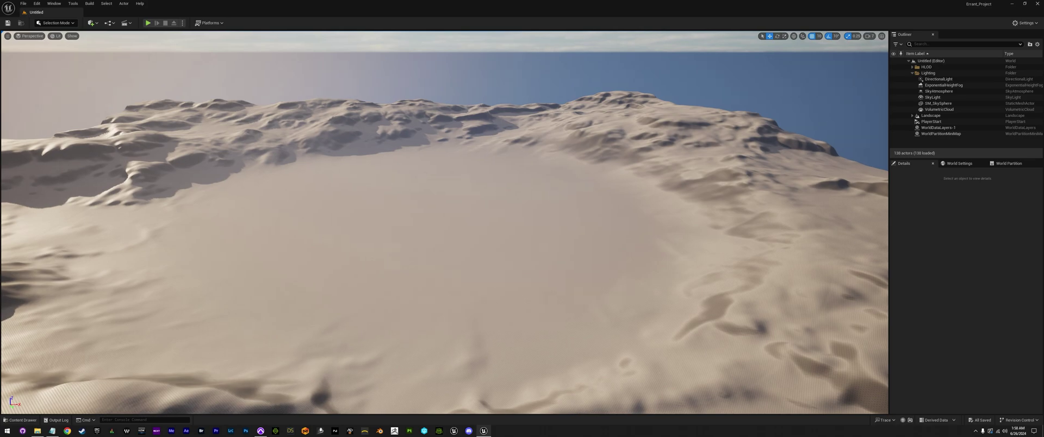
right_click_drag(378, 256, 379, 257)
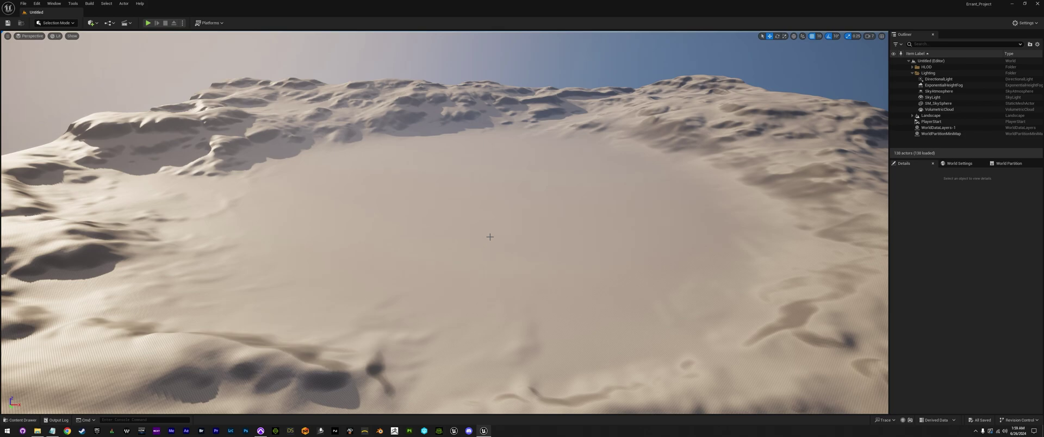
right_click_drag(490, 237, 514, 248)
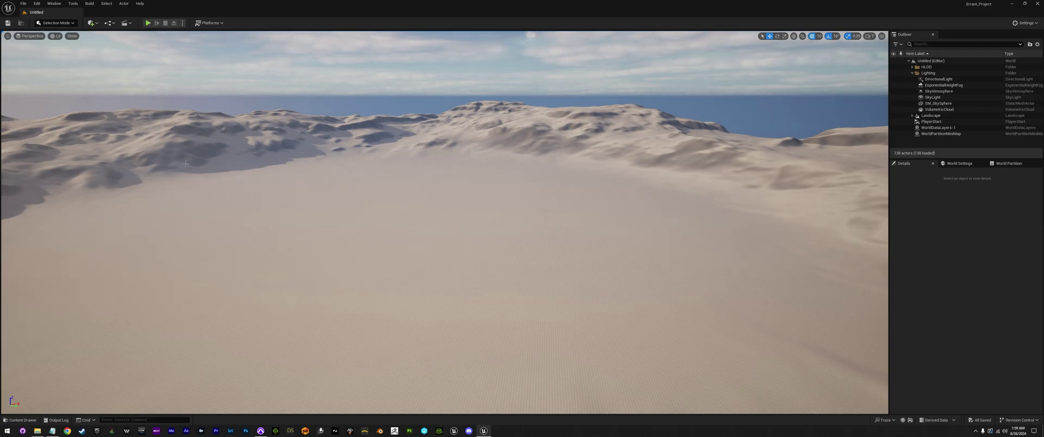
left_click(24, 4)
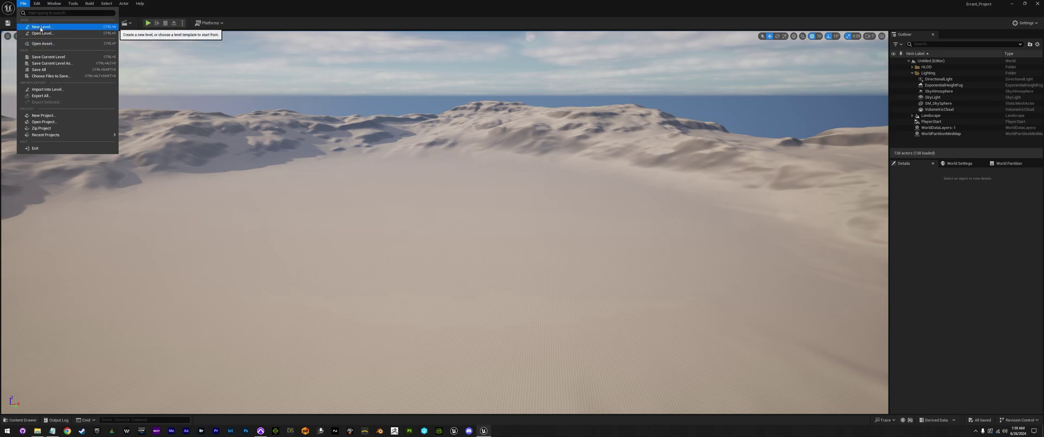
left_click(41, 27)
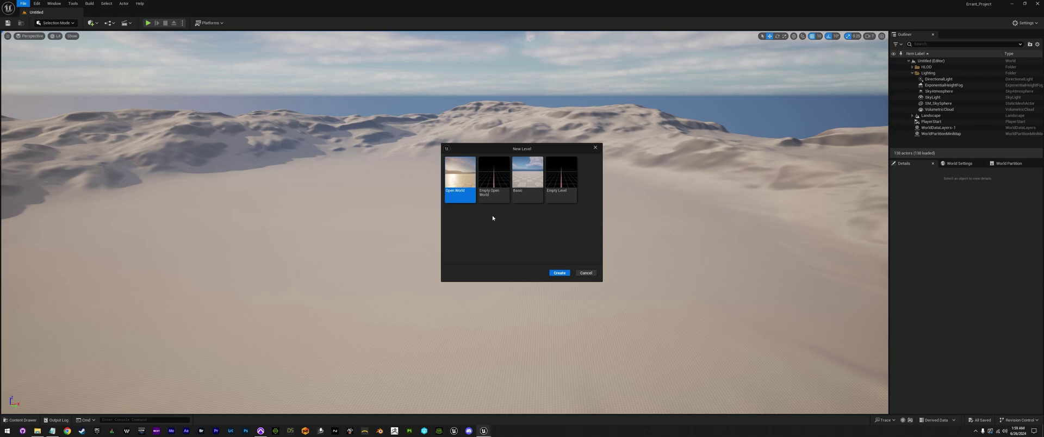
double_click(494, 173)
left_click(1009, 164)
left_click(904, 164)
mouse_move(546, 217)
right_mouse_down()
mouse_move(577, 217)
mouse_move(548, 216)
right_mouse_up()
- Start saving the new level and create a folder named Main inside Content
key("ctrl+s")
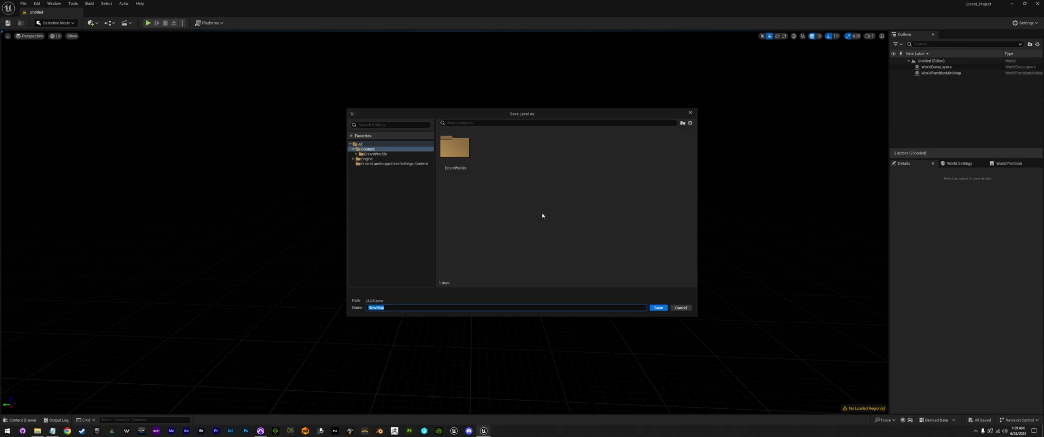
right_click(493, 164)
left_click(521, 176)
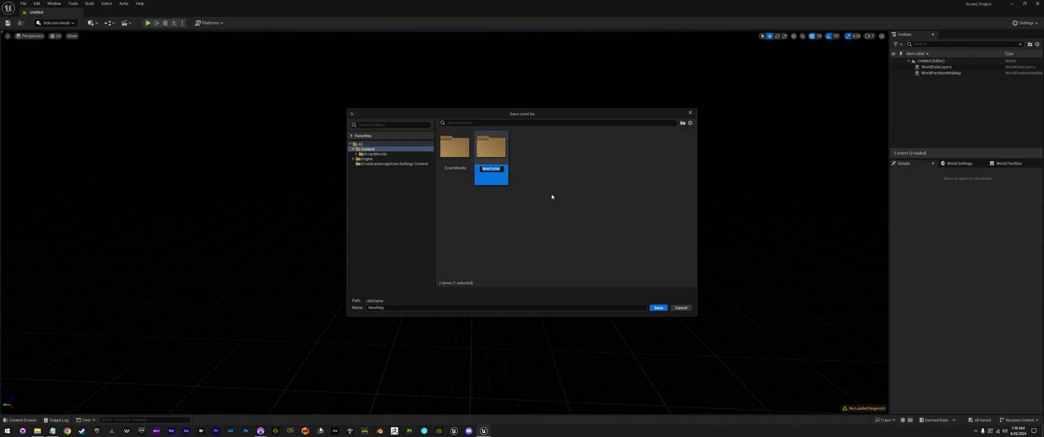
type("MAin")
key("BackSpace")
type("ain")
key("Return")
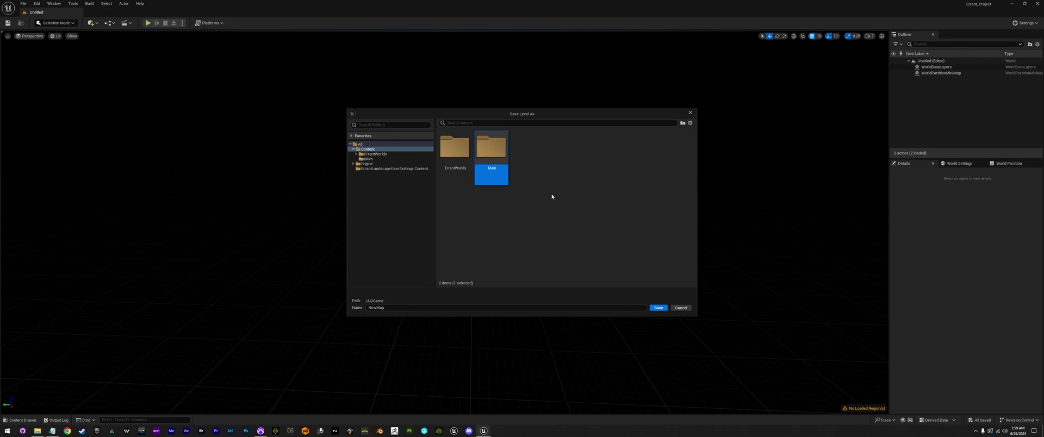
- Create a subfolder named Maps inside the Main folder
right_click(495, 153)
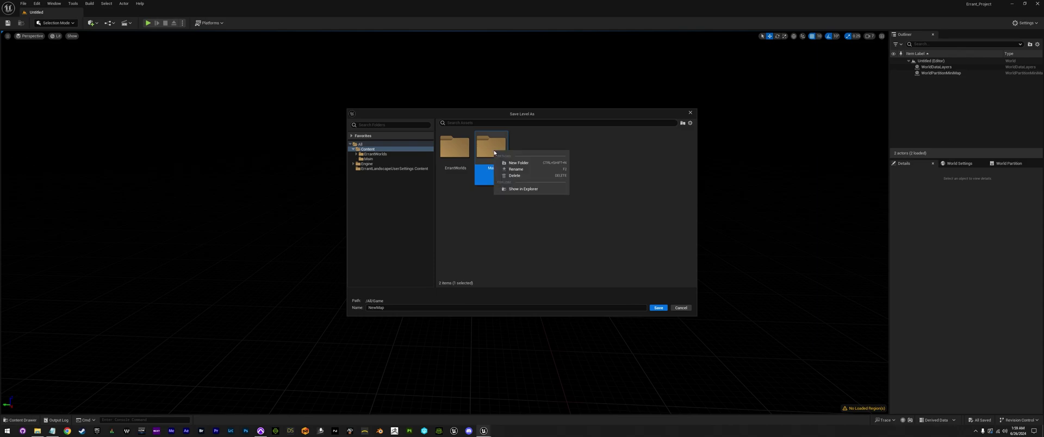
right_click(364, 160)
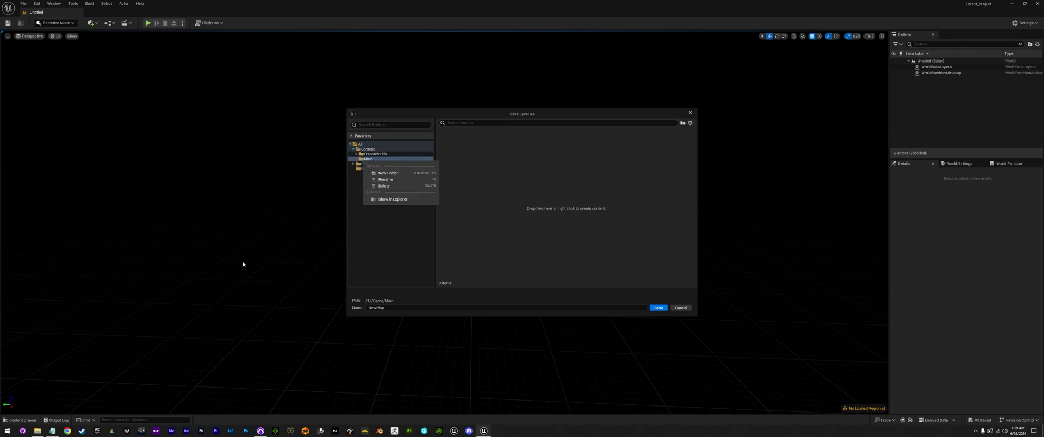
left_click(486, 254)
left_click(367, 159)
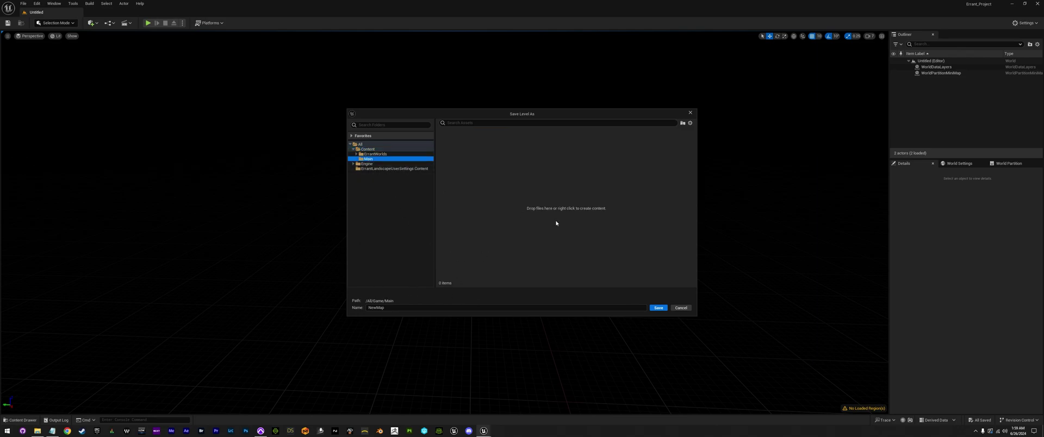
right_click(467, 154)
left_click(490, 166)
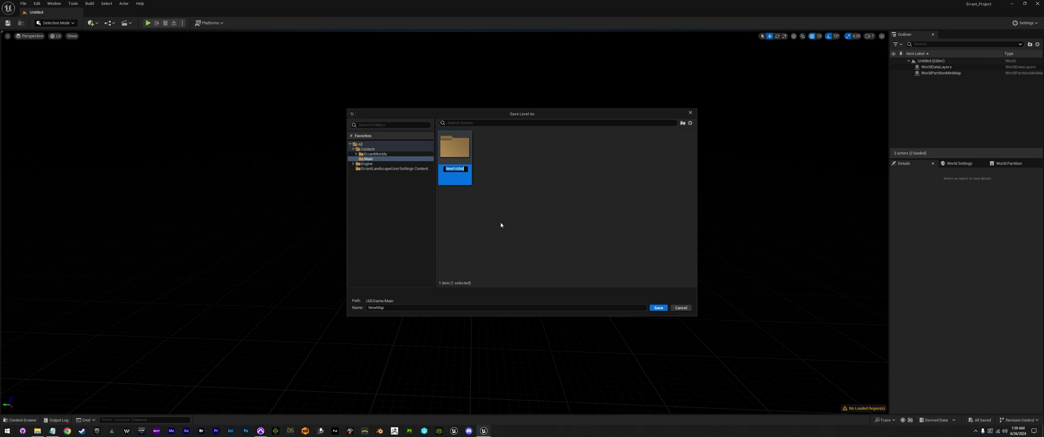
type("Maps")
key("Return")
- Save the level as Errant_Map in the Main/Maps folder
double_click(464, 156)
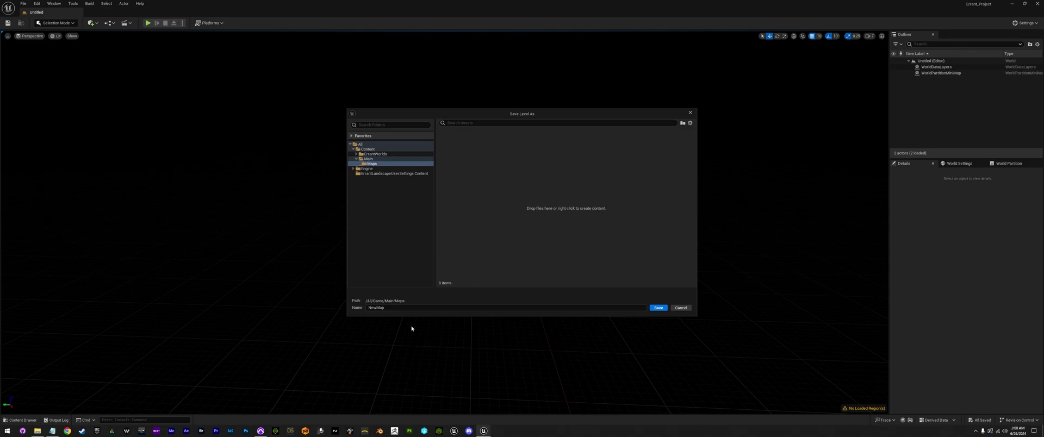
left_click(425, 306)
type("Errant_Ma")
key("Return")
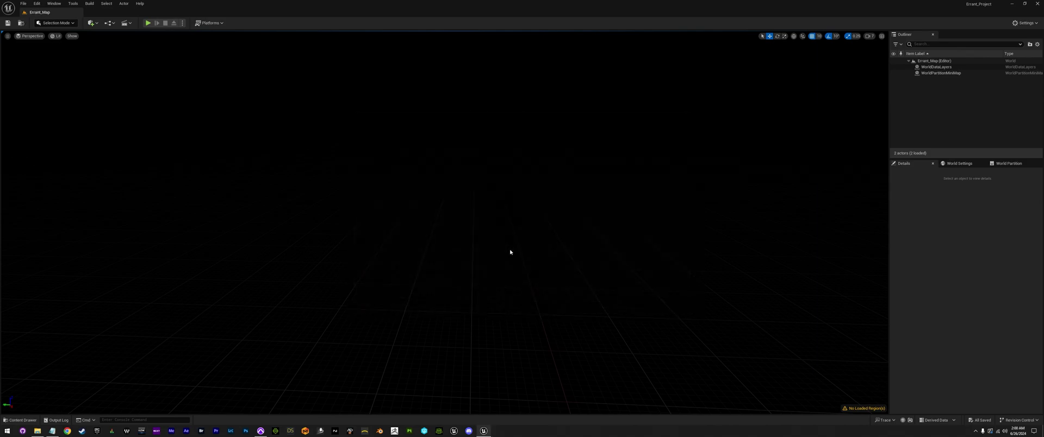
- Set the Main content folder's color to a bright, fully saturated red
left_click(22, 420)
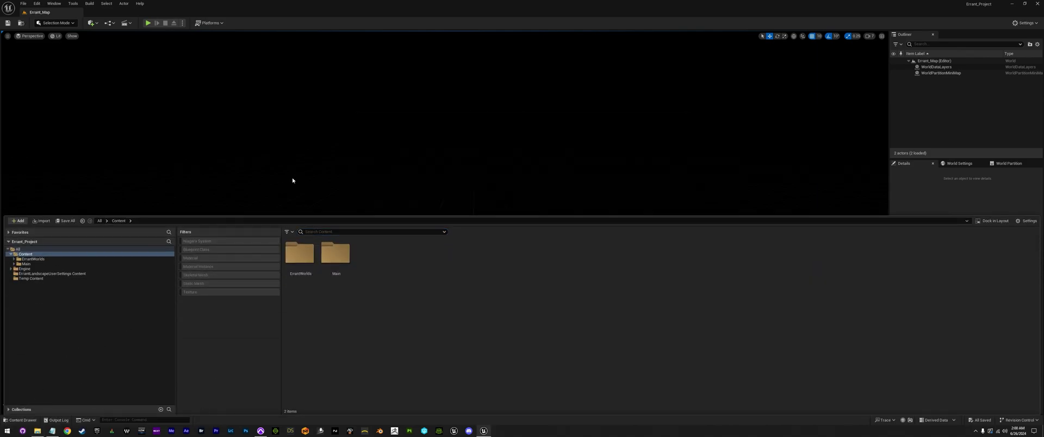
left_click(370, 64)
key("ctrl+space")
key("ctrl+space")
key("ctrl+space")
right_click(338, 259)
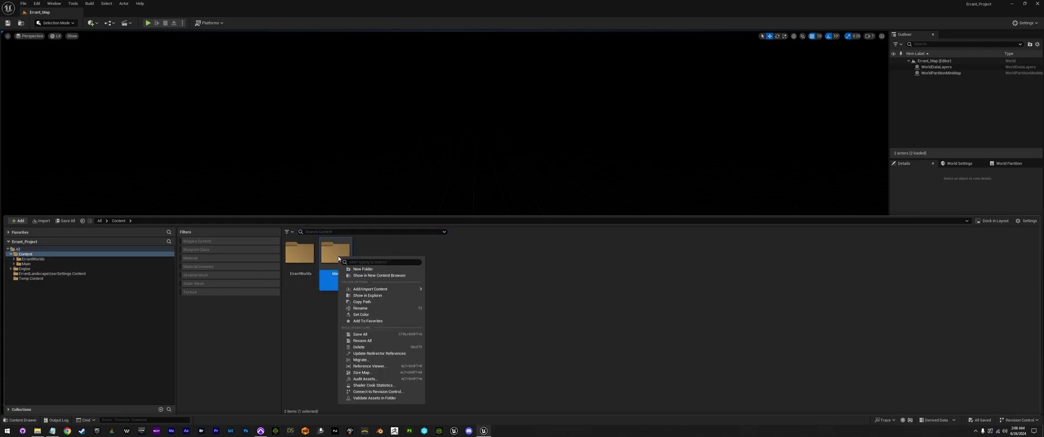
left_click(370, 318)
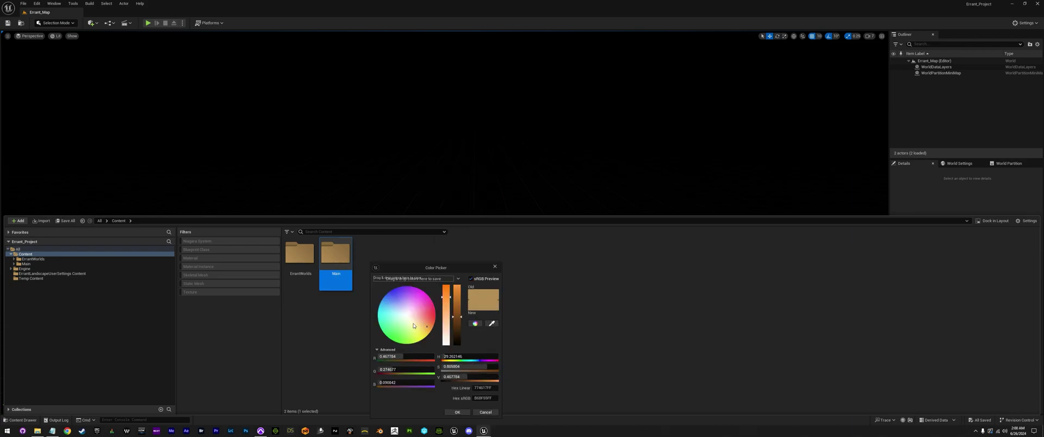
left_click_drag(409, 320, 439, 315)
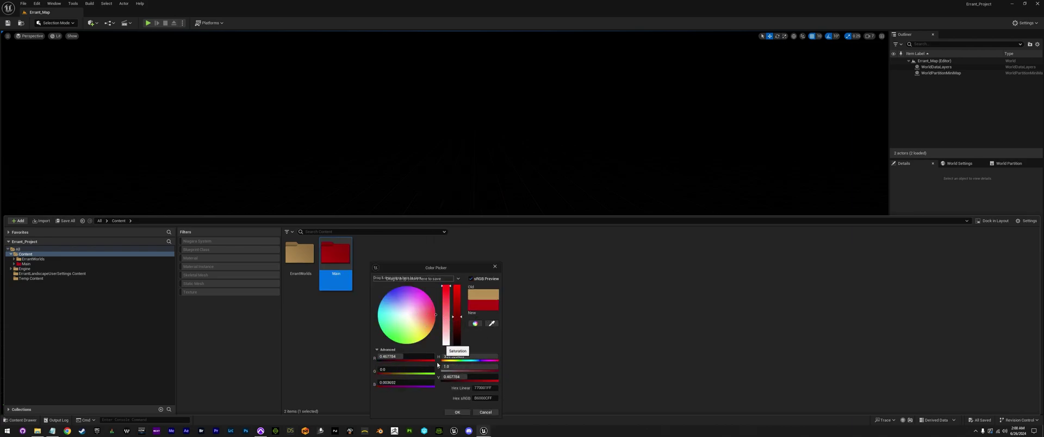
left_click_drag(405, 357, 434, 356)
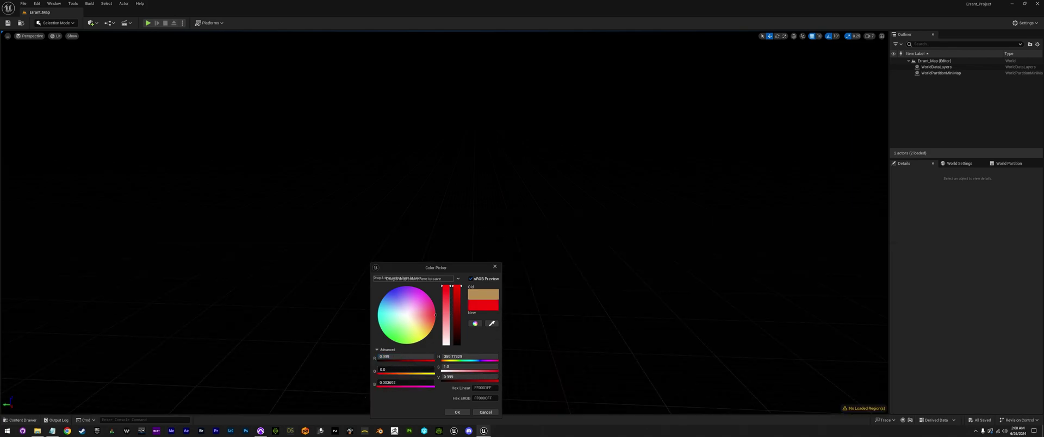
left_click(457, 412)
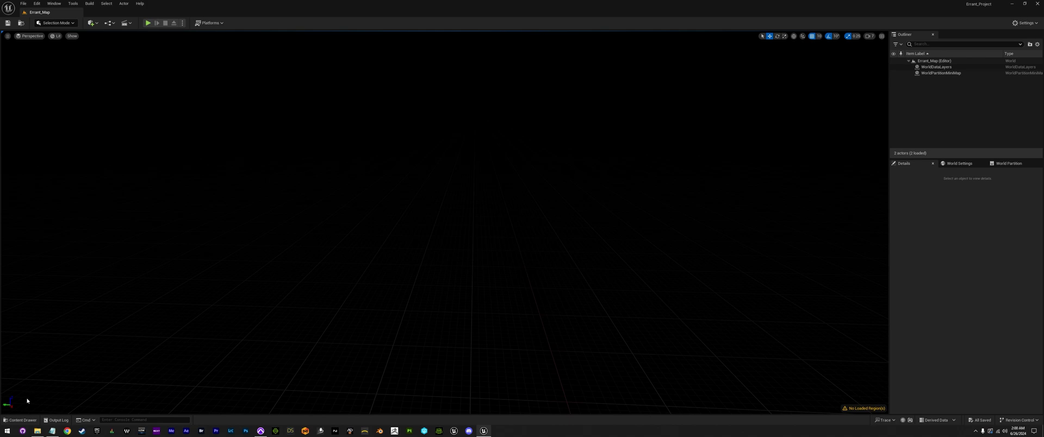
- Add the Main folder to the content favorites and expand the favorites list
left_click(21, 420)
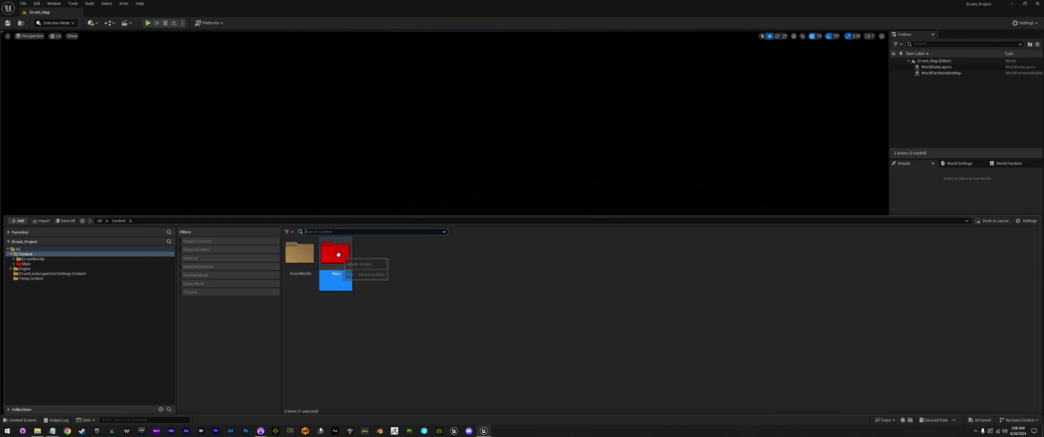
left_click(33, 265)
right_click(34, 266)
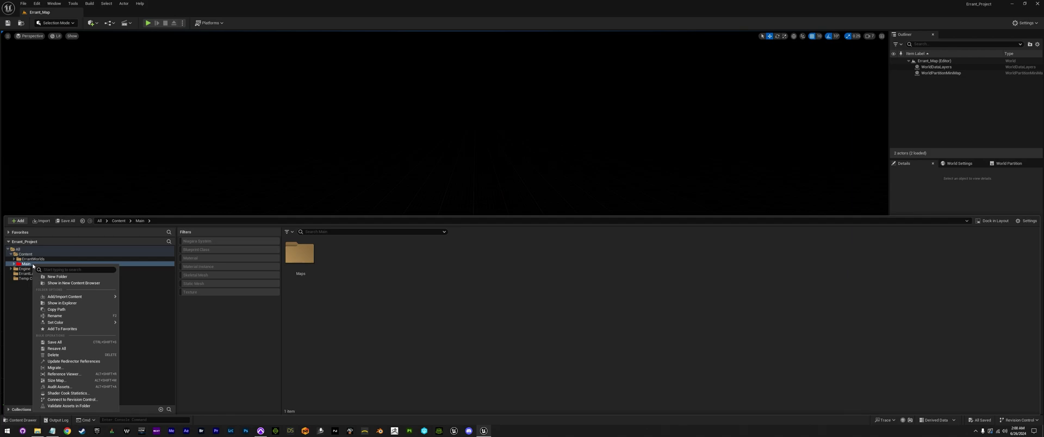
left_click(62, 329)
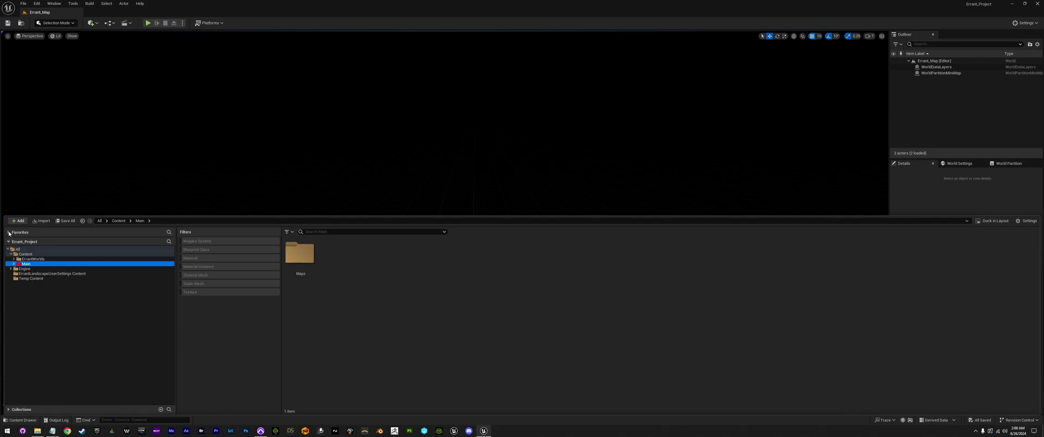
left_click(8, 234)
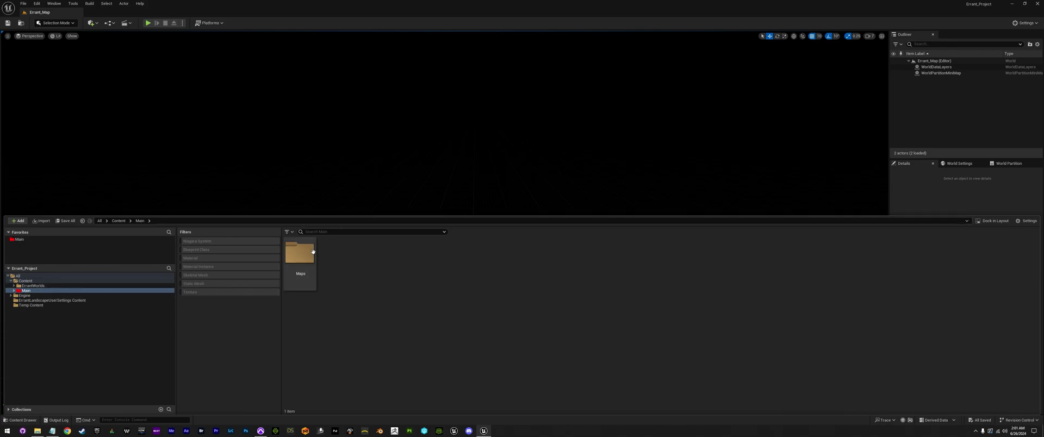
left_click(377, 172)
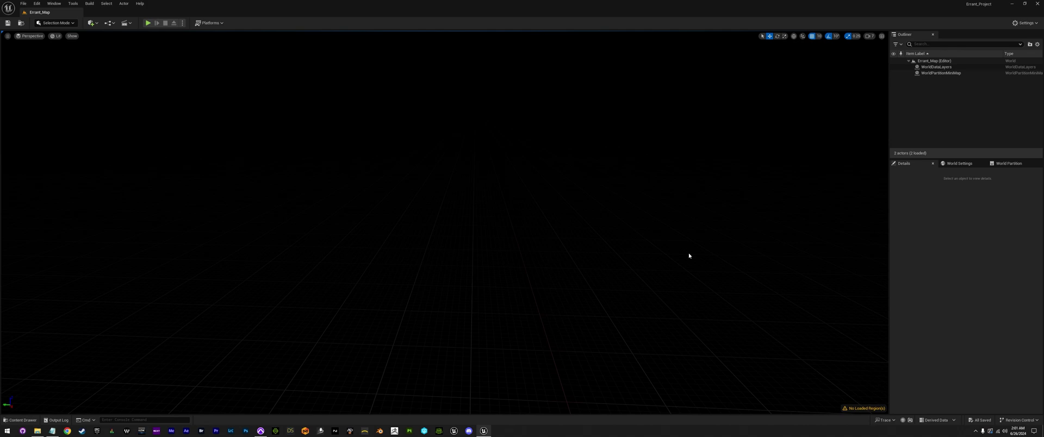
- Set the Editor Startup Map to Errant_Map in the project's Maps & Modes settings
scroll(598, 272, "up", 3)
left_click(1019, 26)
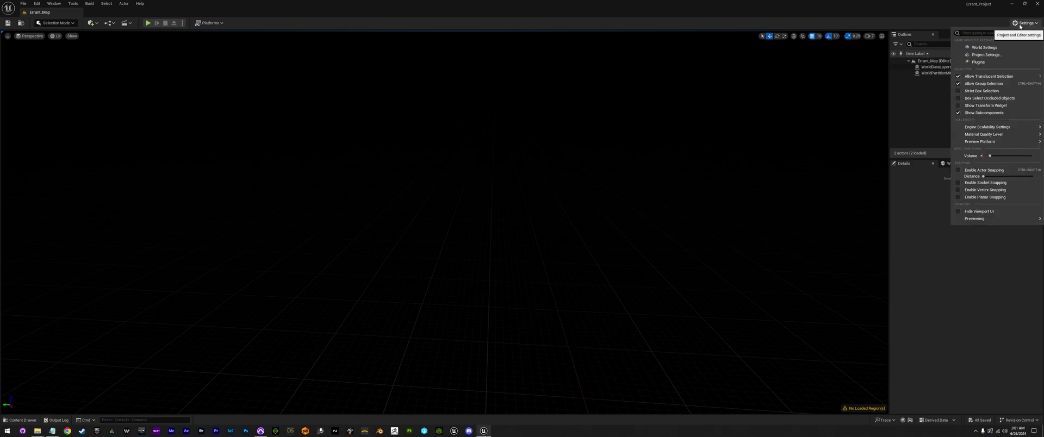
left_click(980, 56)
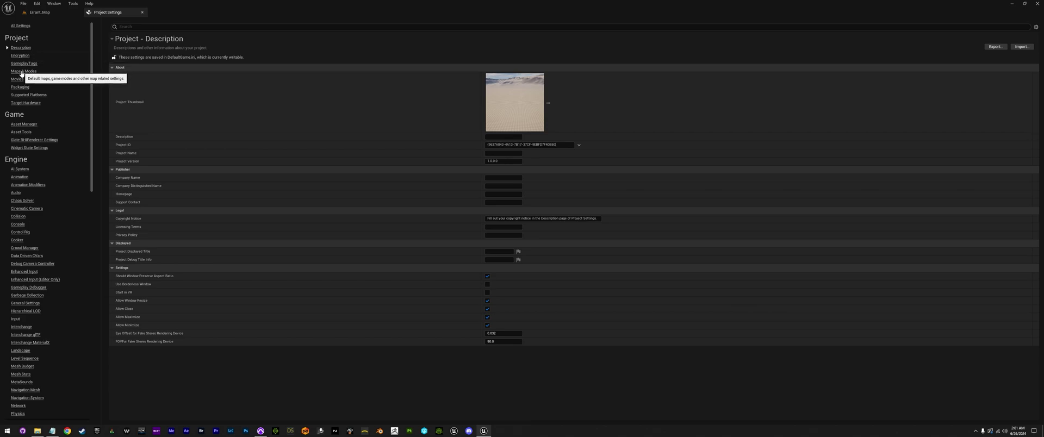
left_click(21, 72)
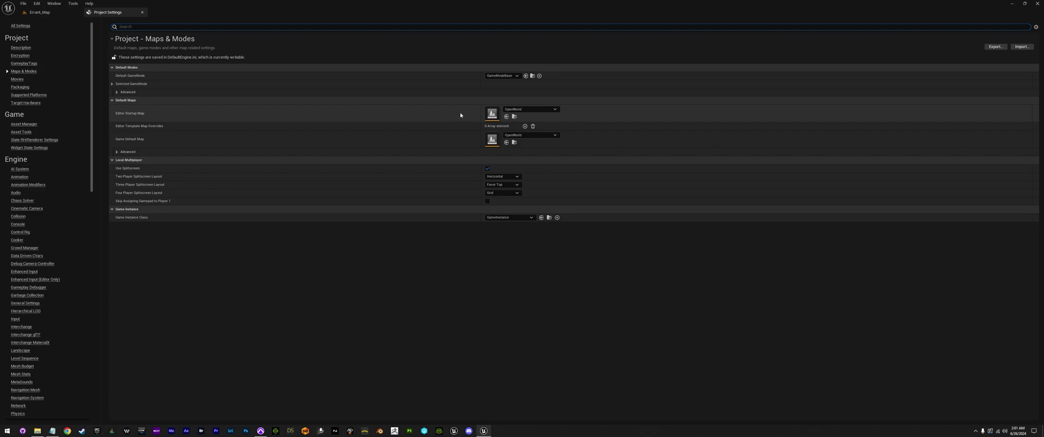
left_click(522, 111)
type("erra")
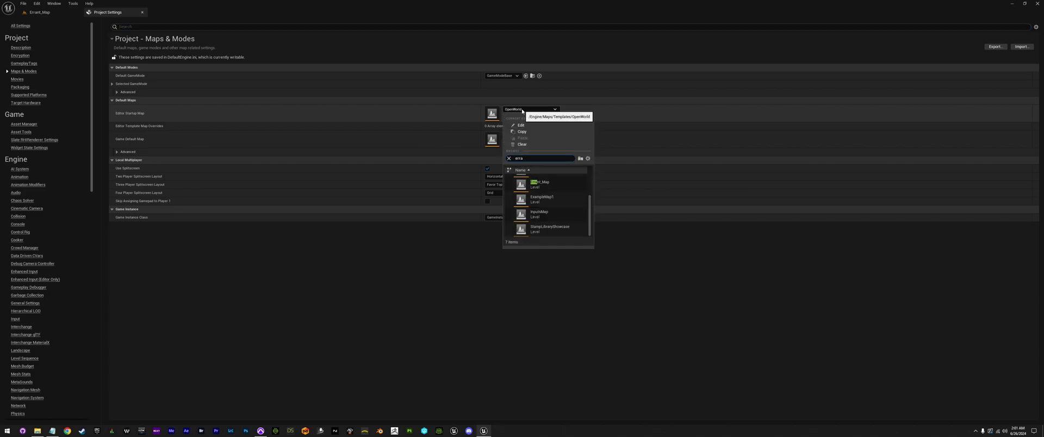
left_click(553, 184)
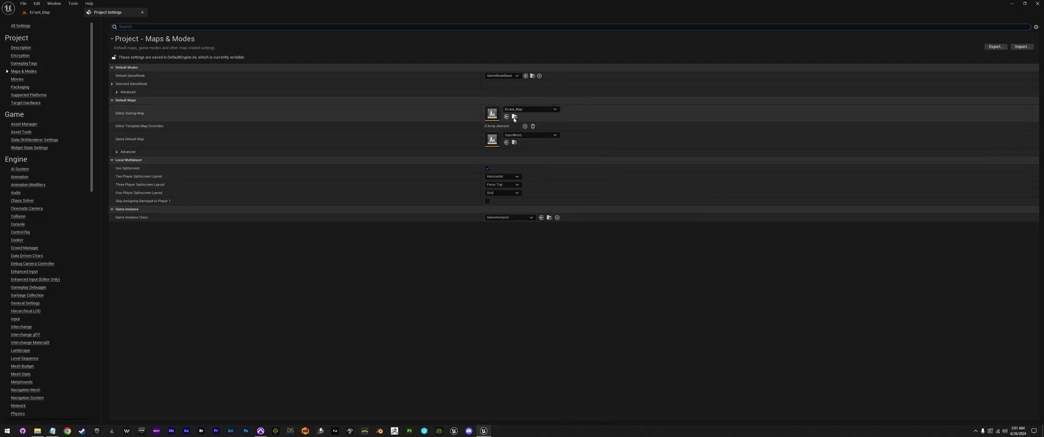
- Locate the Errant_Map asset, assign it as the Game Default Map, and close the project settings
left_click(514, 117)
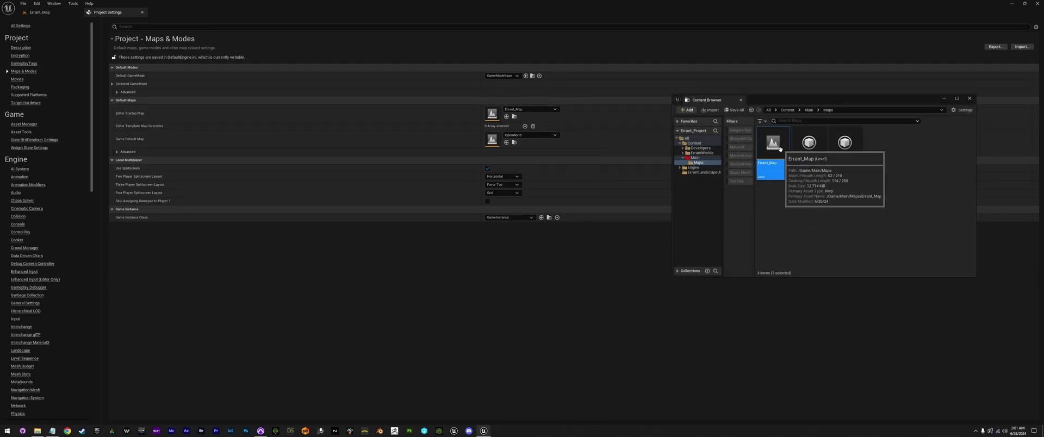
left_click(507, 143)
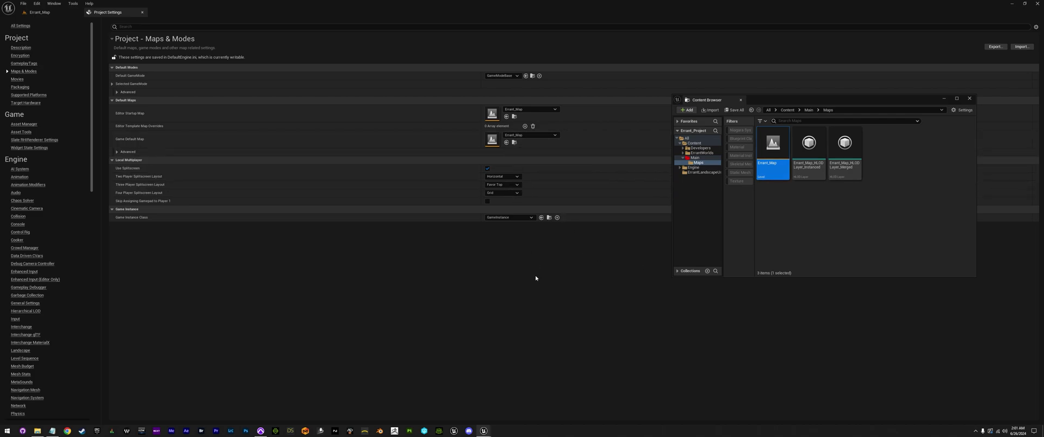
left_click(965, 100)
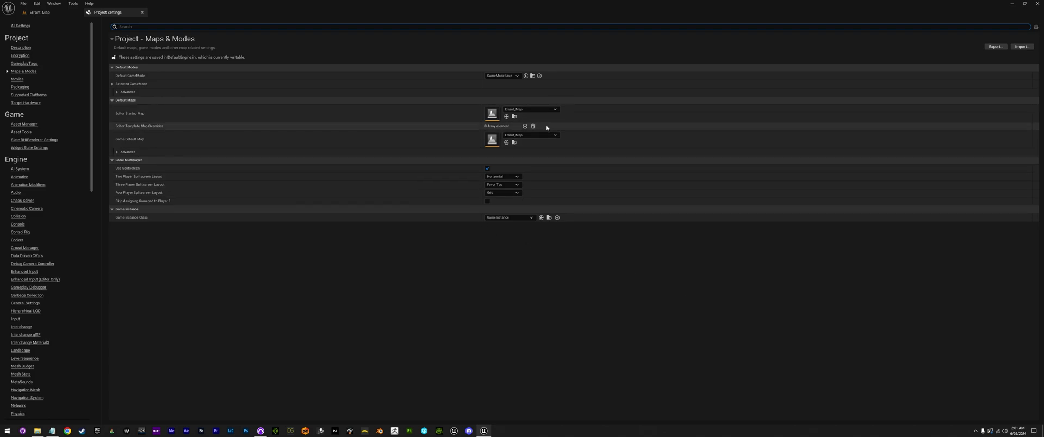
left_click(142, 12)
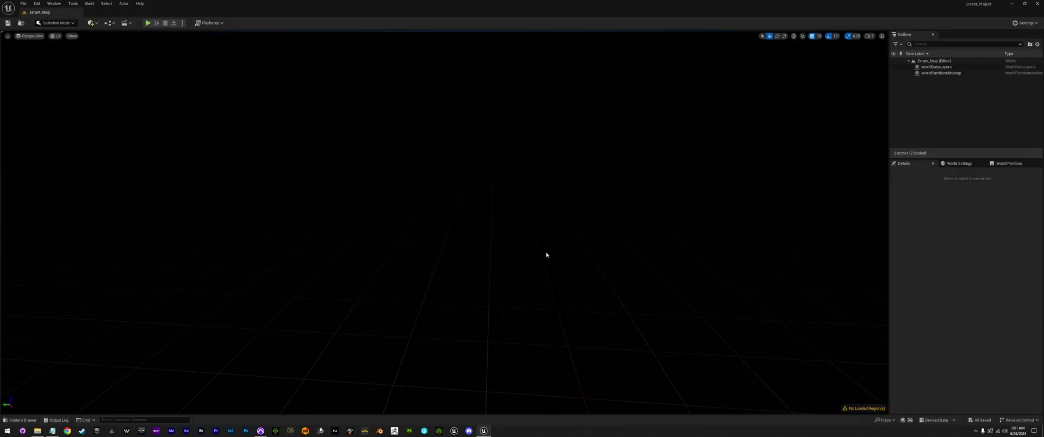